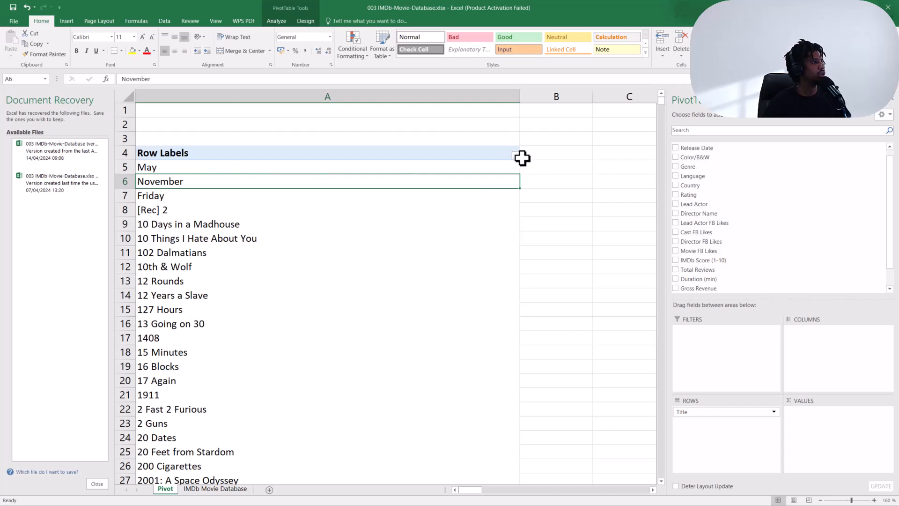
{"action": "left_click", "coordinate": [515, 155]}
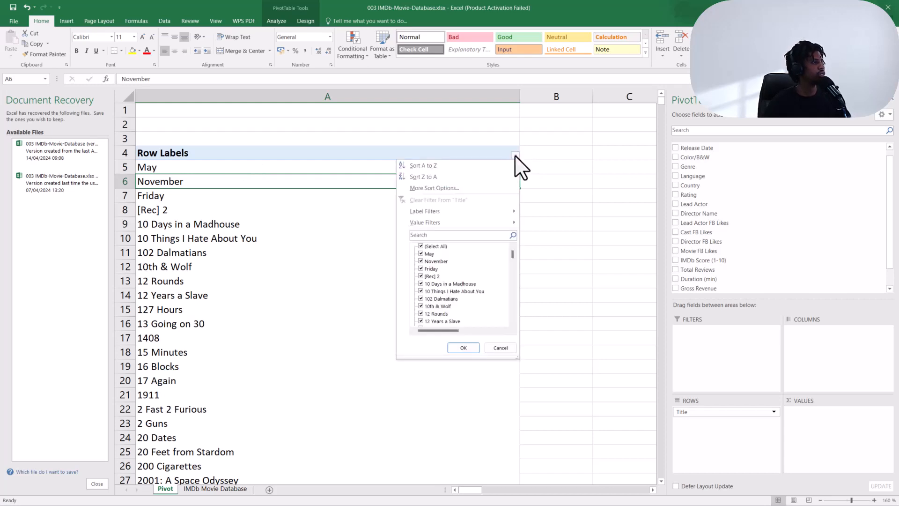
{"action": "left_click", "coordinate": [448, 234]}
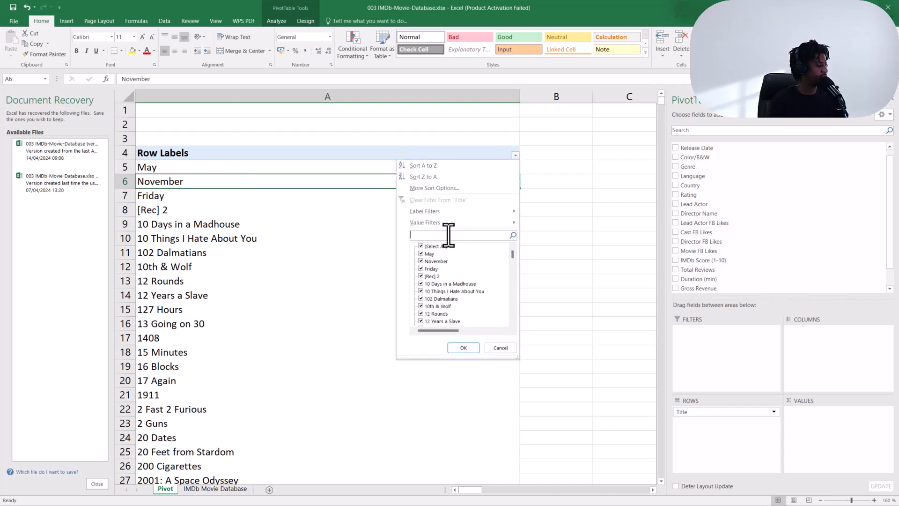
{"action": "left_click", "coordinate": [268, 18]}
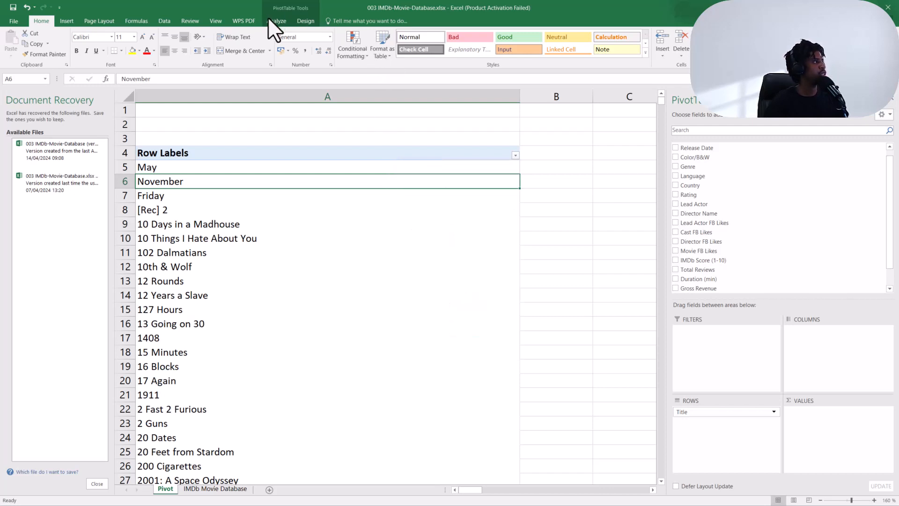
Refresh the PivotTable so it picks up the latest source data.
{"action": "left_click", "coordinate": [271, 21]}
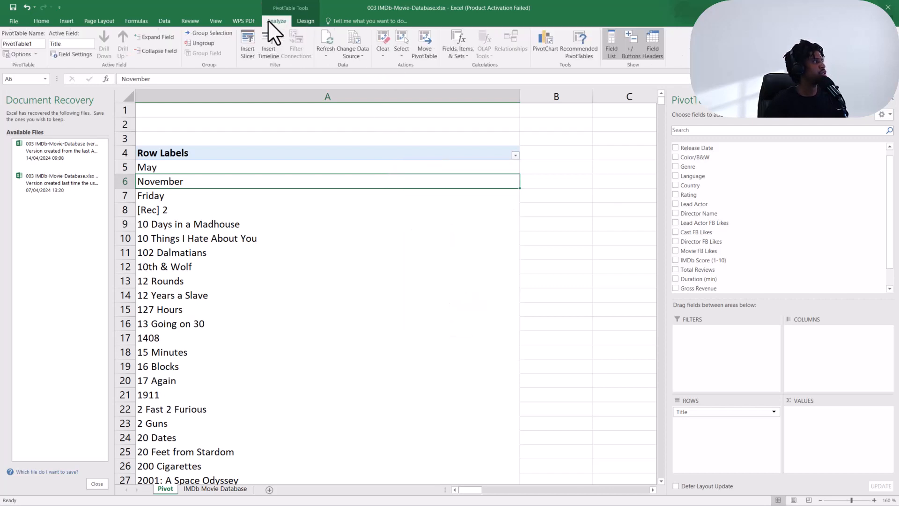
{"action": "left_click", "coordinate": [327, 52]}
{"action": "left_click", "coordinate": [335, 78]}
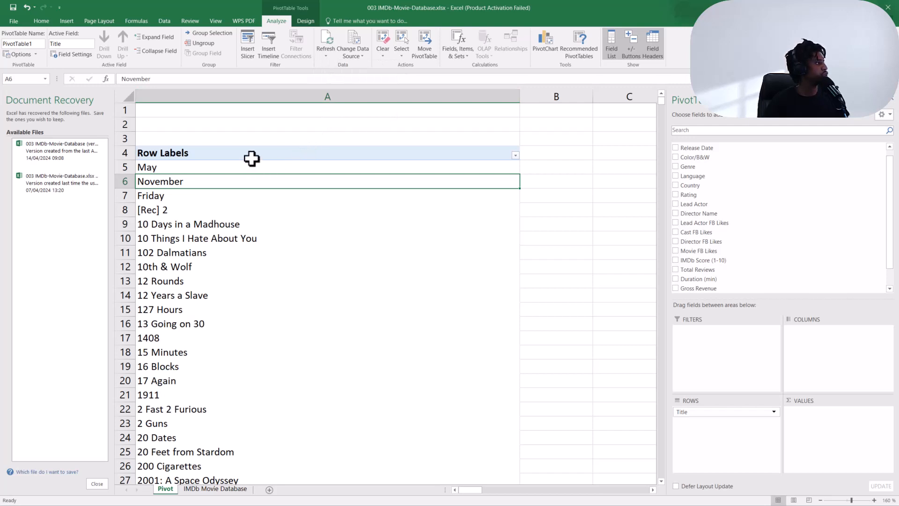
Search the Title row-label filter list for "woman in" to check the matching movie titles.
{"action": "left_click", "coordinate": [515, 155]}
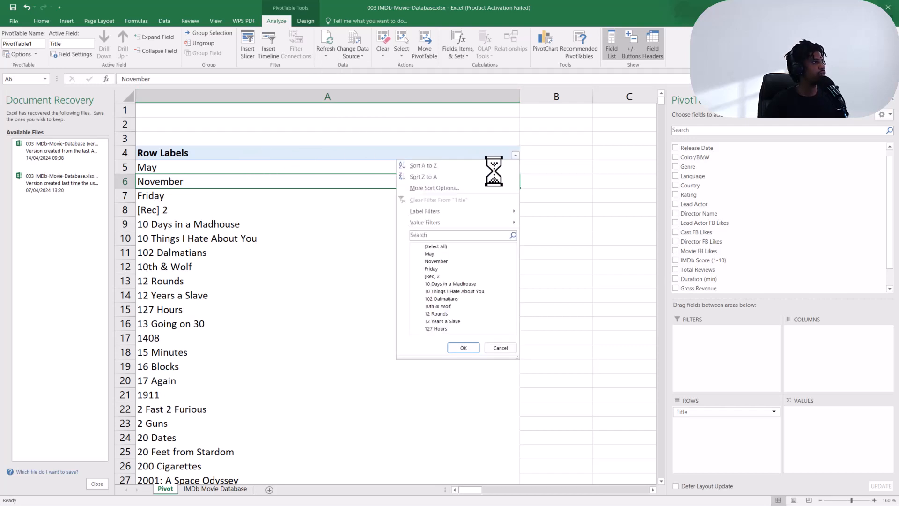
{"action": "left_click", "coordinate": [432, 235]}
{"action": "type", "text": "woman in"}
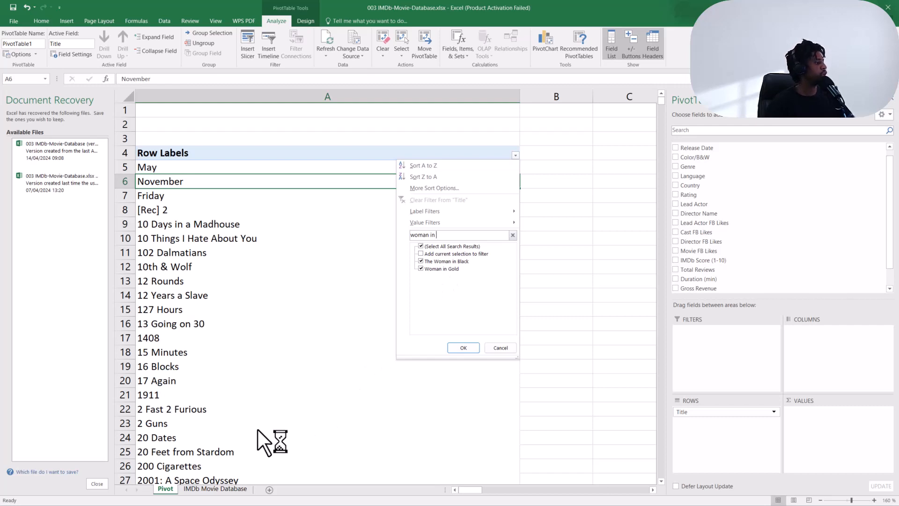
On the IMDb Movie Database sheet, select the duplicate "Woman in Gold2" row and clear its contents.
{"action": "left_click", "coordinate": [223, 488]}
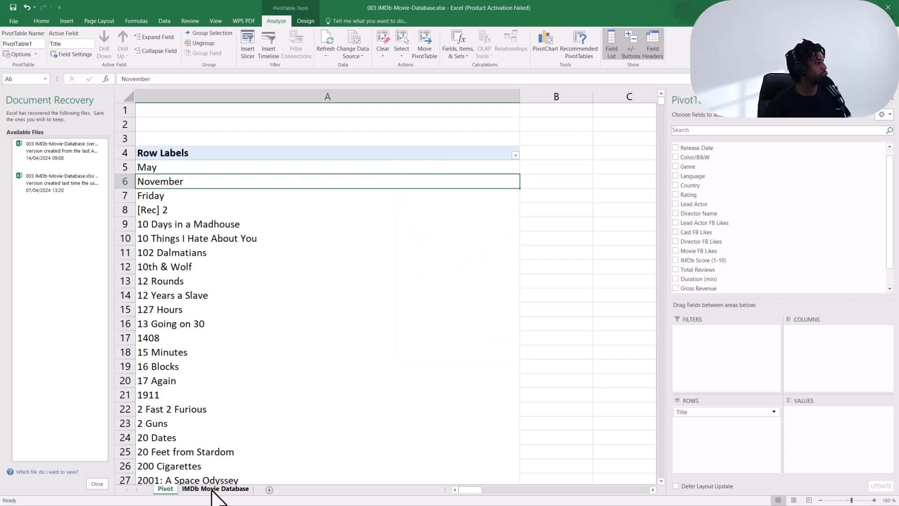
{"action": "left_click", "coordinate": [213, 489]}
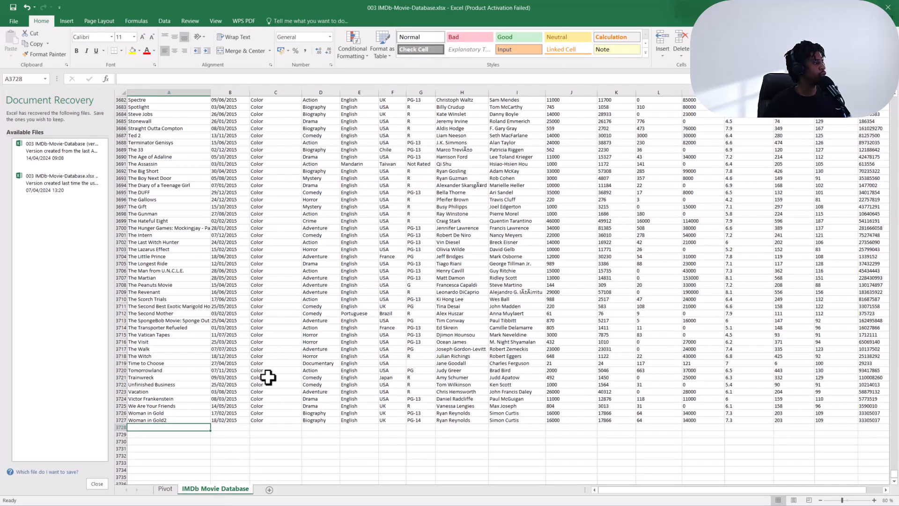
{"action": "left_click", "coordinate": [177, 420]}
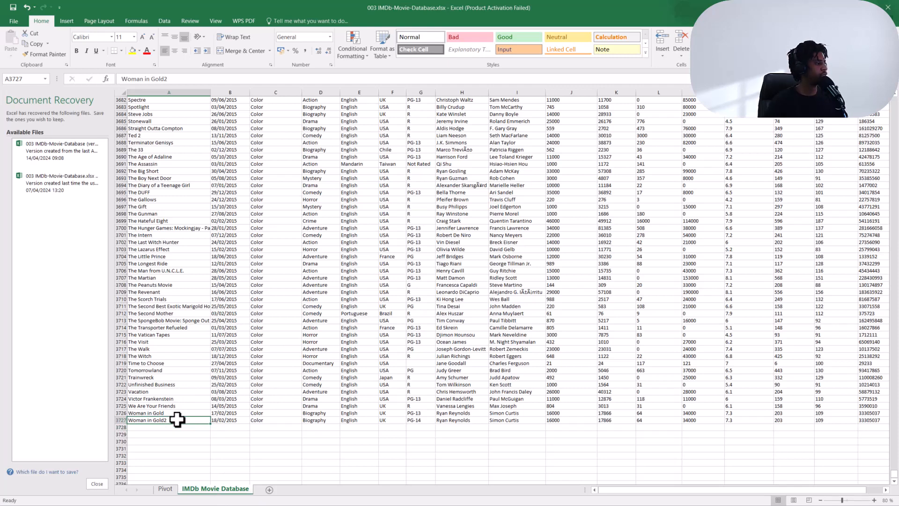
{"action": "key", "text": "shift+space"}
{"action": "key", "text": "Delete"}
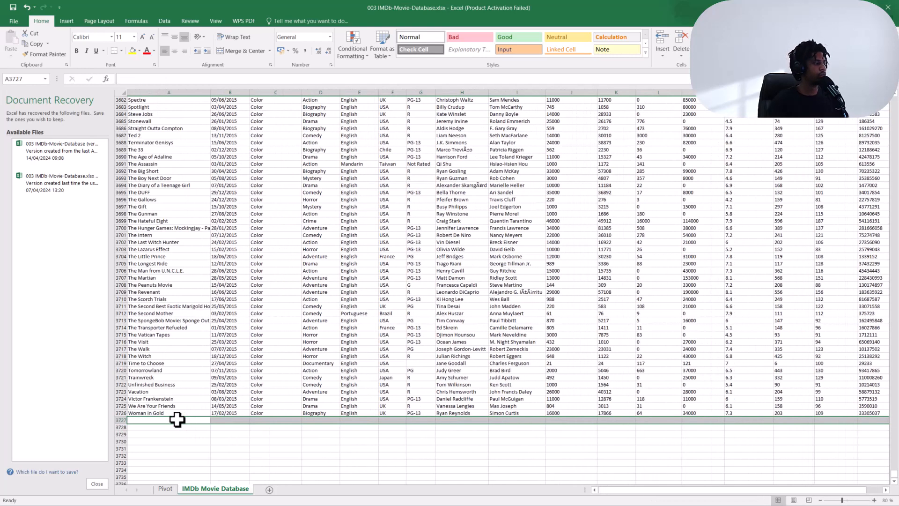
Select the whole data range from the Title header and format it as a table with headers, using a blue style.
{"action": "scroll", "coordinate": [204, 330], "scroll_direction": "up", "scroll_amount": 18}
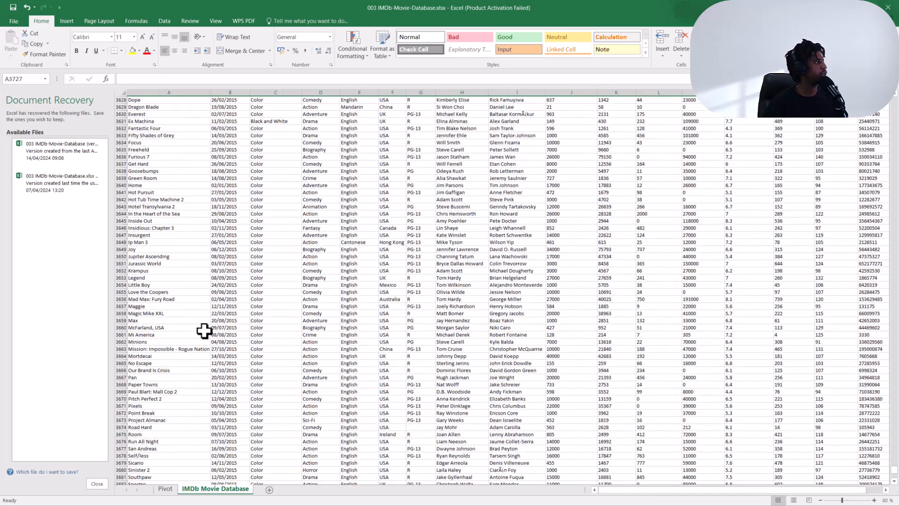
{"action": "left_click", "coordinate": [204, 330]}
{"action": "key", "text": "ctrl+Home"}
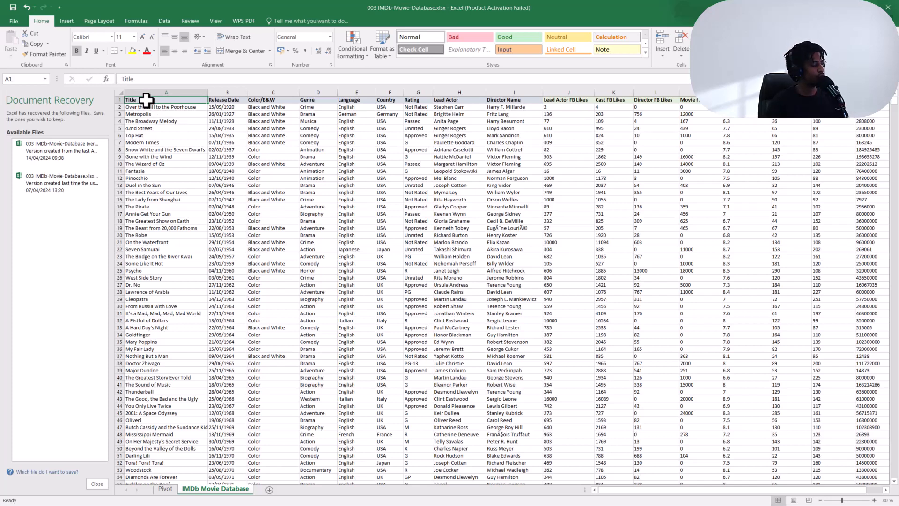
{"action": "key", "text": "ctrl+shift+Right"}
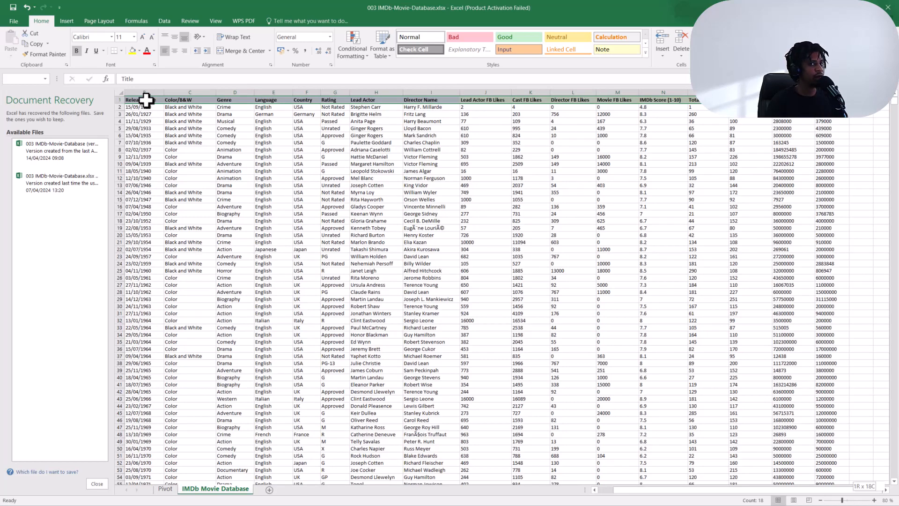
{"action": "key", "text": "ctrl+shift+Down"}
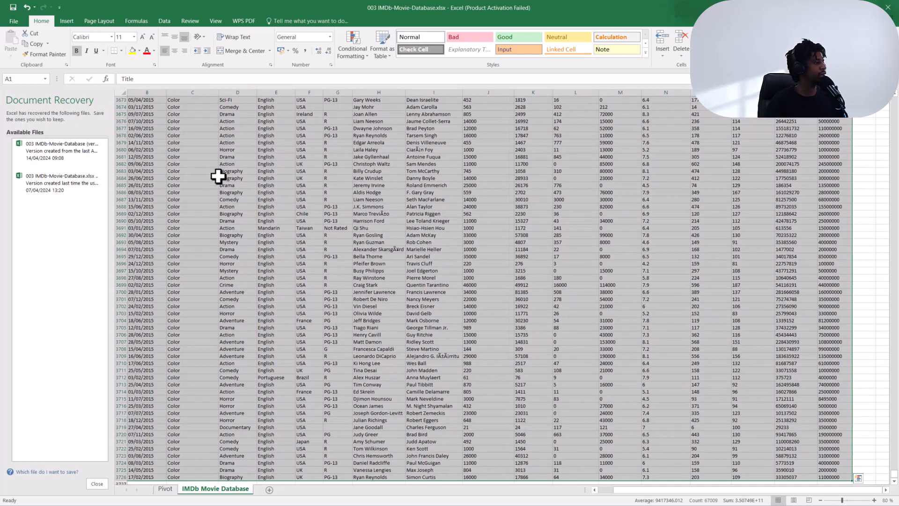
{"action": "scroll", "coordinate": [410, 196], "scroll_direction": "down", "scroll_amount": 3}
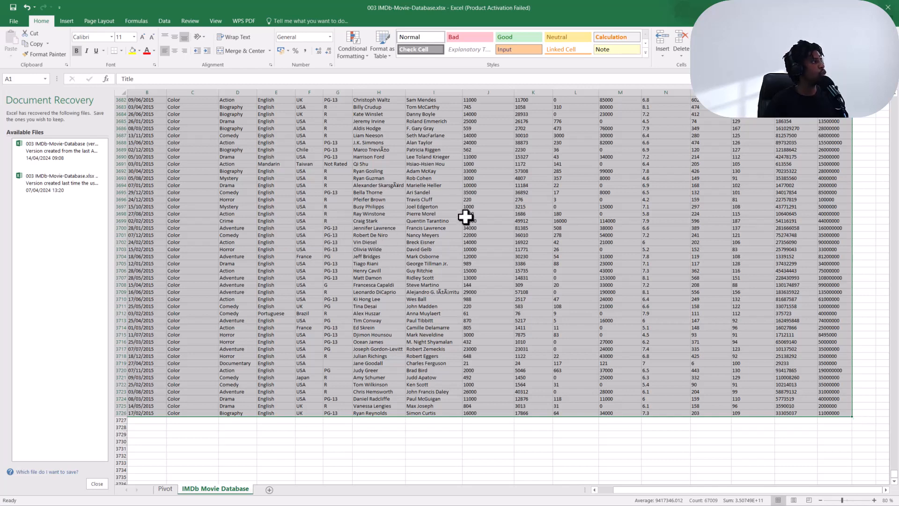
{"action": "left_click", "coordinate": [382, 46]}
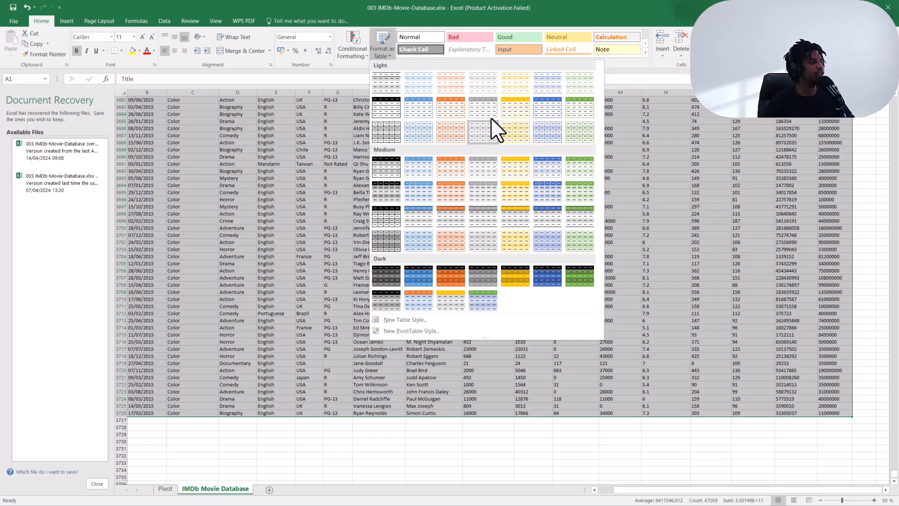
{"action": "left_click", "coordinate": [545, 86]}
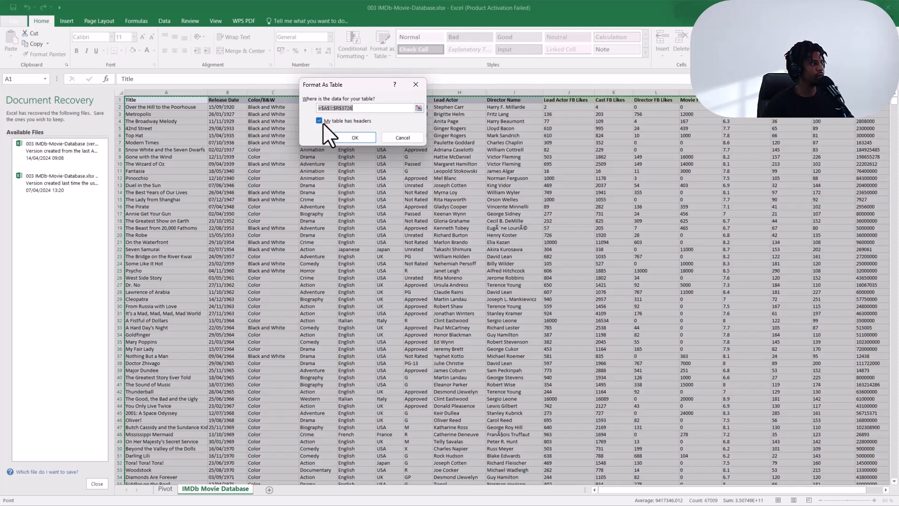
{"action": "left_click", "coordinate": [356, 139]}
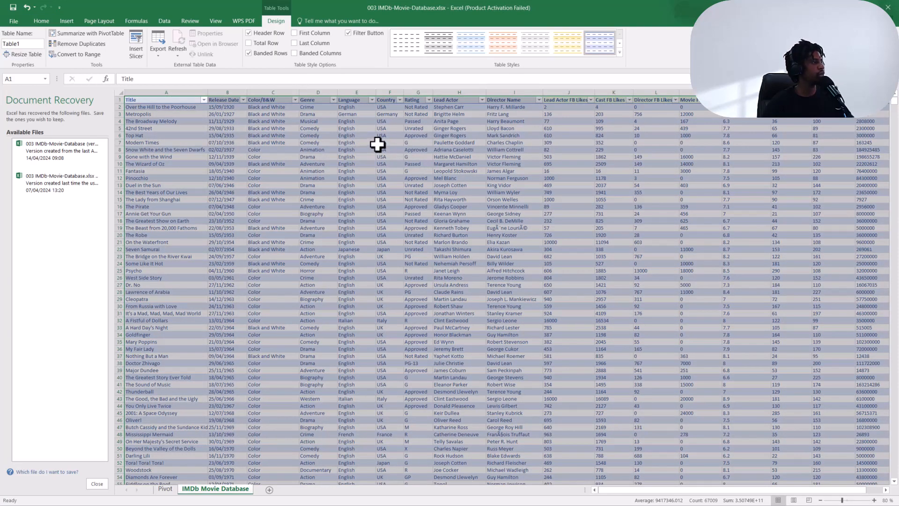
Rename the table as movies.
{"action": "left_click", "coordinate": [377, 144]}
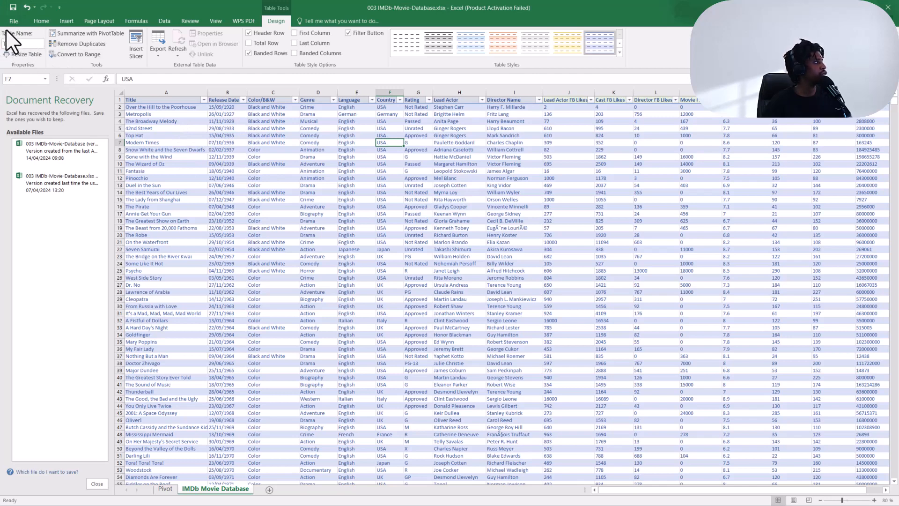
{"action": "left_click", "coordinate": [26, 45]}
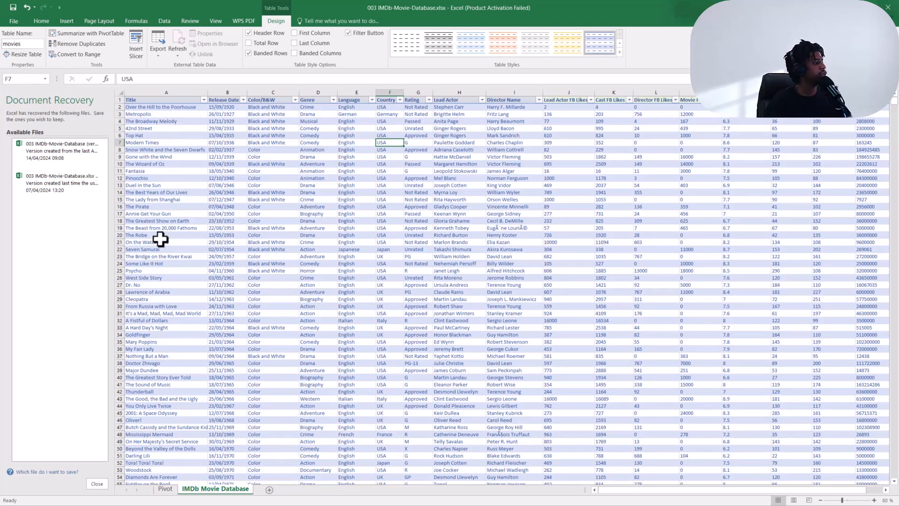
{"action": "left_click", "coordinate": [165, 488]}
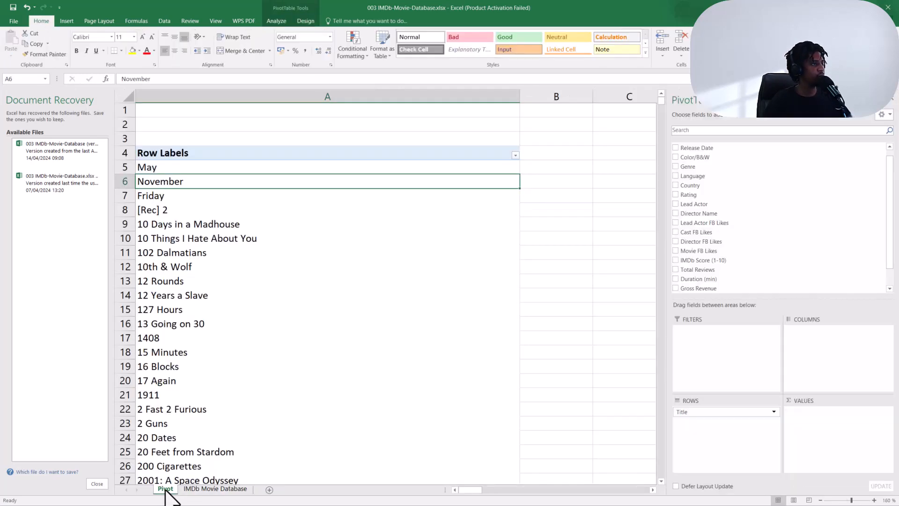
{"action": "left_click", "coordinate": [267, 216]}
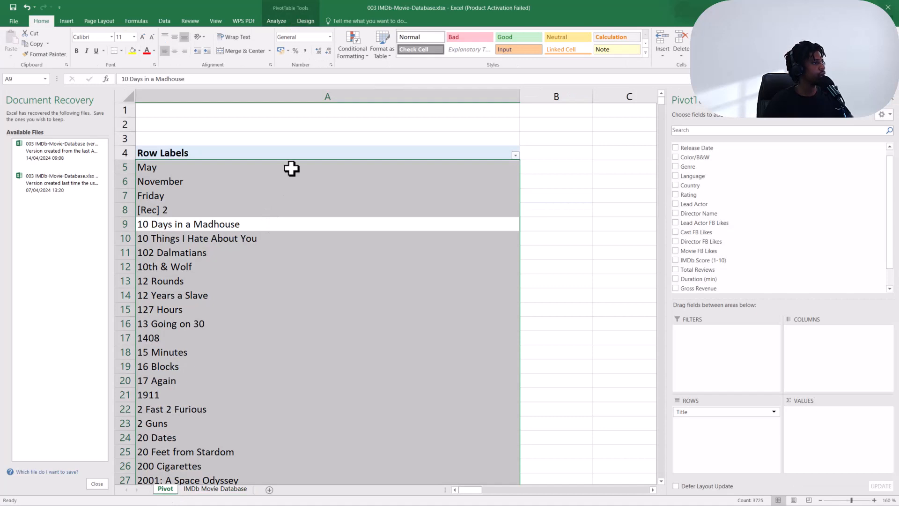
{"action": "right_click", "coordinate": [292, 169]}
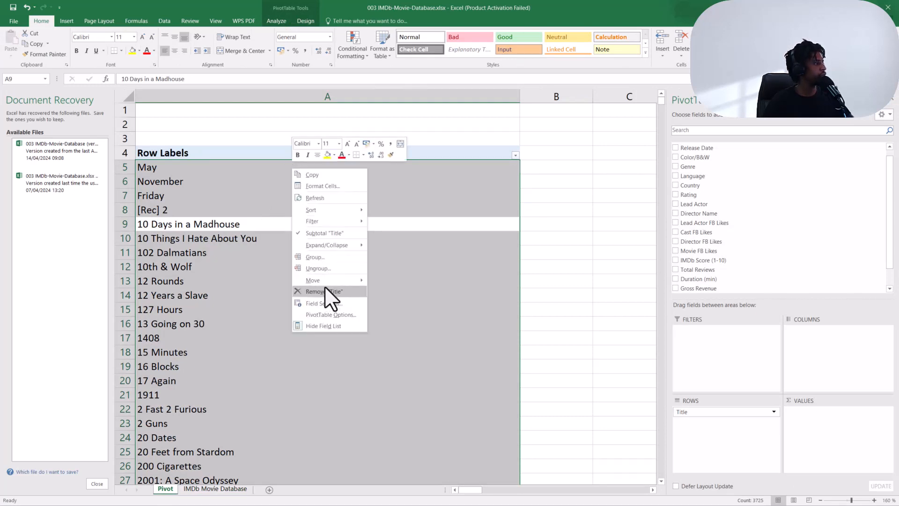
{"action": "left_click", "coordinate": [257, 239]}
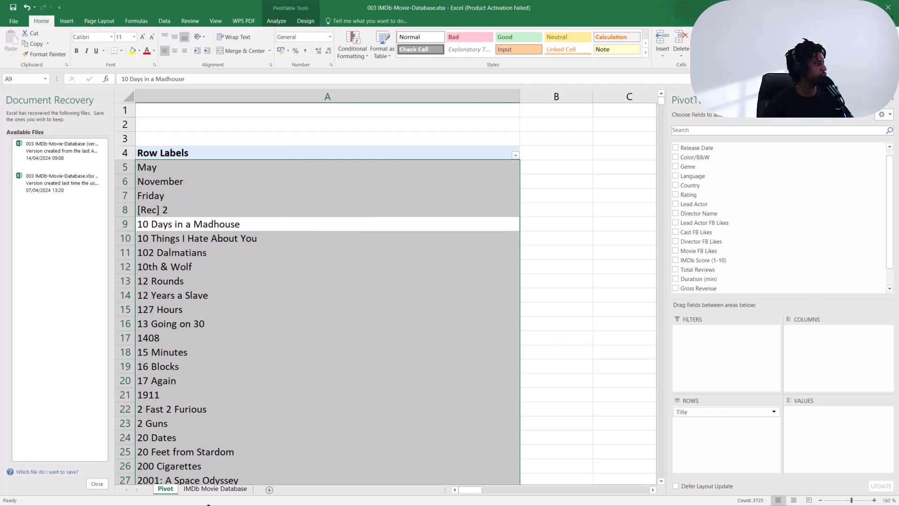
Insert a PivotTable from the movies table, placing it on a new worksheet.
{"action": "left_click", "coordinate": [217, 490]}
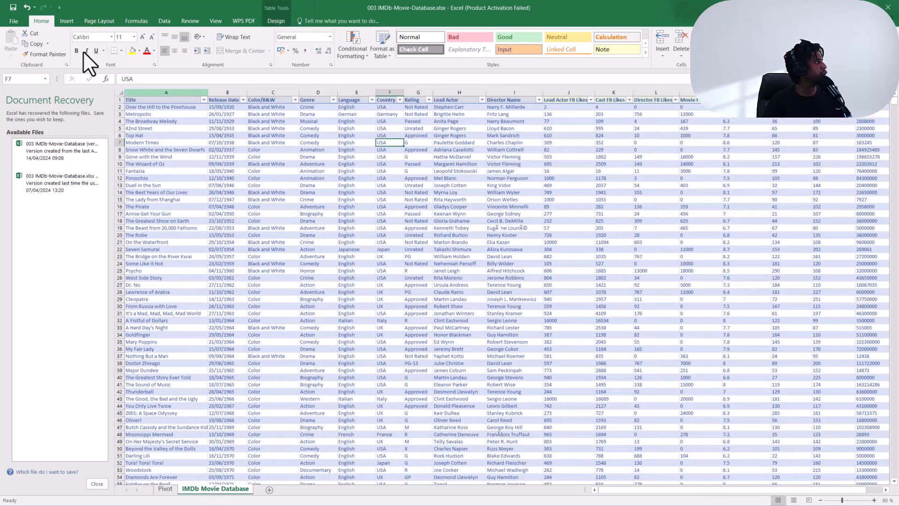
{"action": "left_click", "coordinate": [66, 21]}
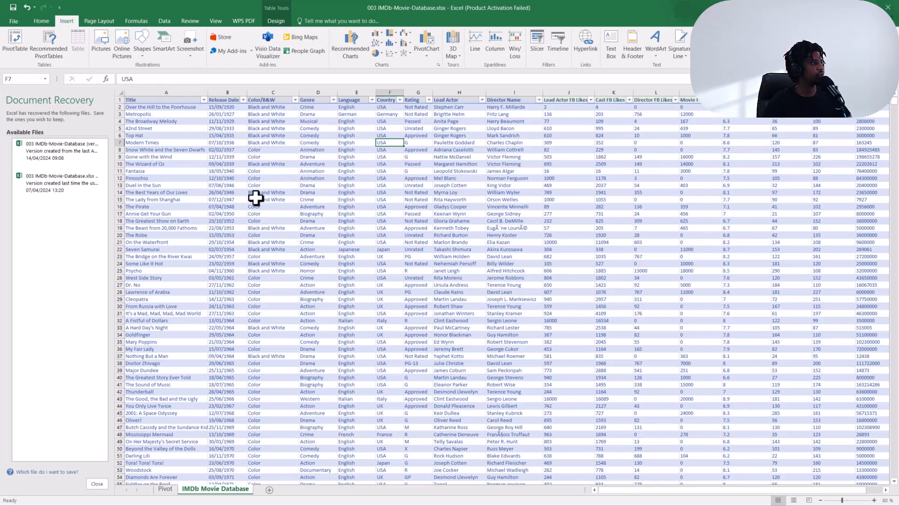
{"action": "left_click", "coordinate": [14, 42]}
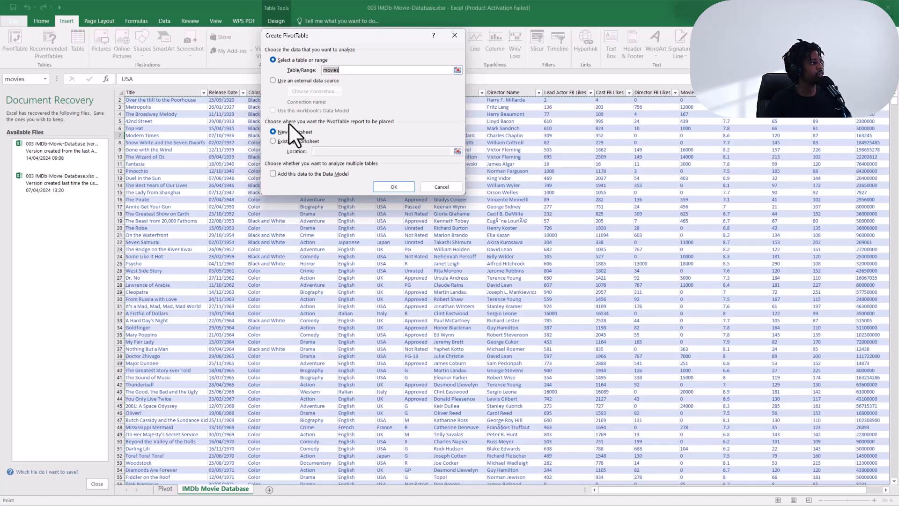
{"action": "left_click", "coordinate": [273, 140]}
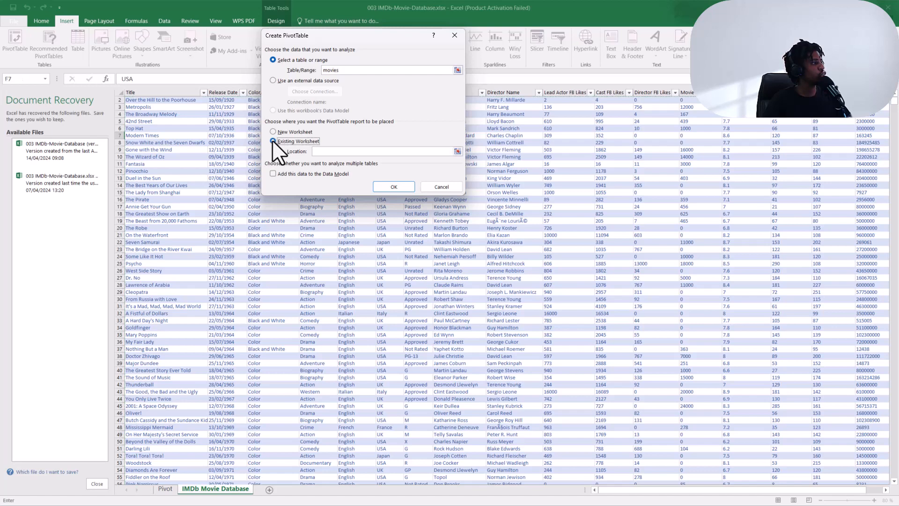
{"action": "left_click", "coordinate": [457, 150]}
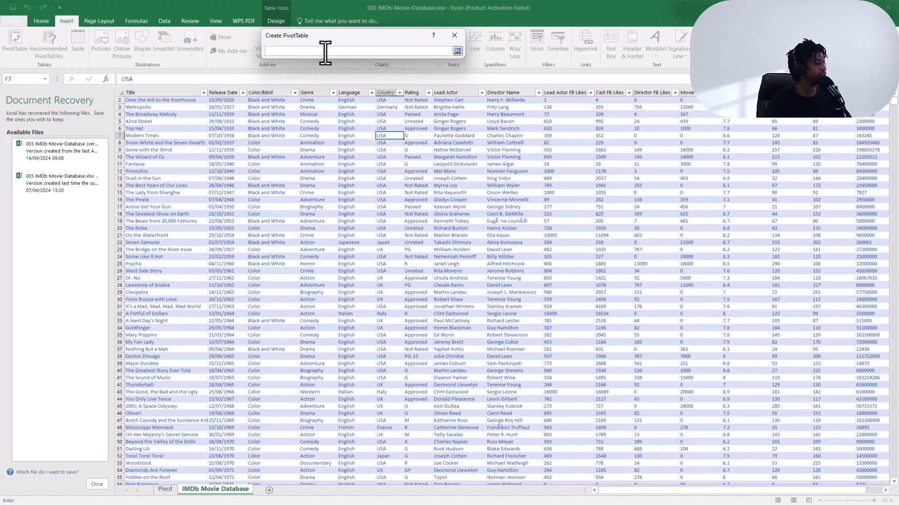
{"action": "left_click", "coordinate": [452, 37]}
{"action": "left_click", "coordinate": [273, 132]}
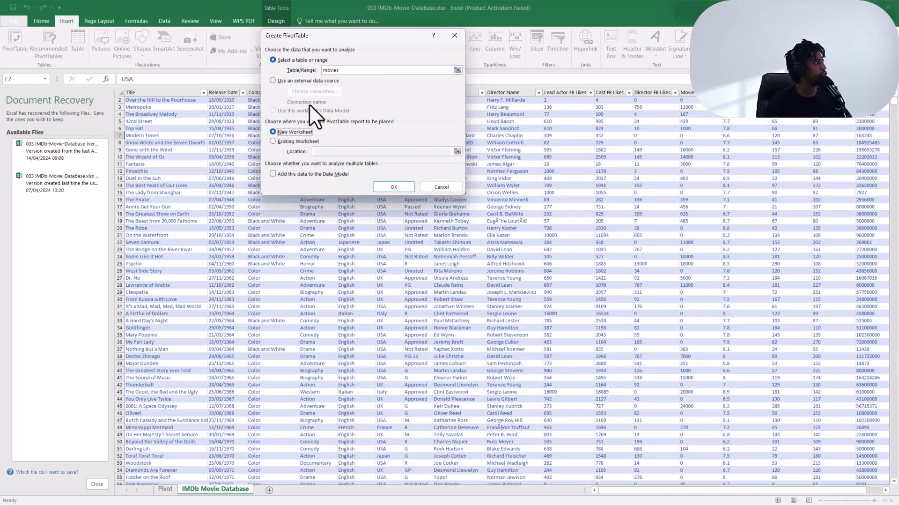
{"action": "left_click", "coordinate": [382, 187]}
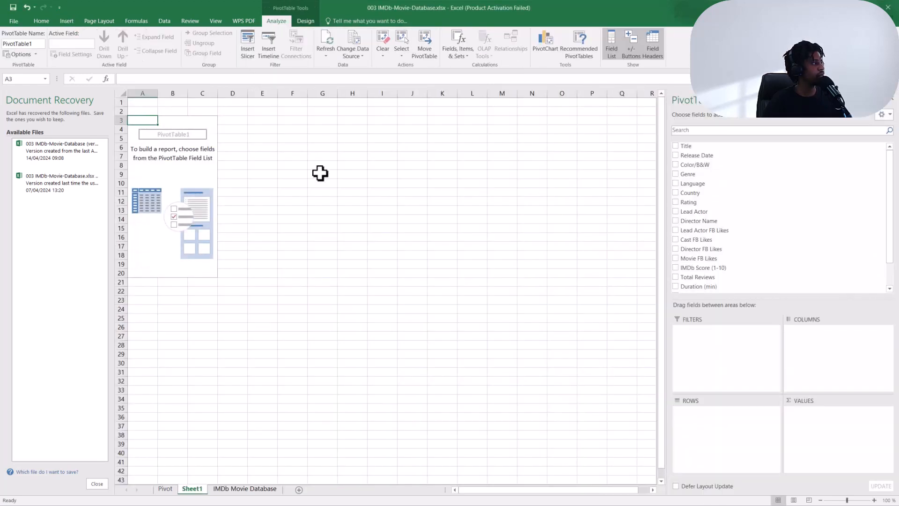
Rename the new worksheet as Table.
{"action": "left_click", "coordinate": [202, 165]}
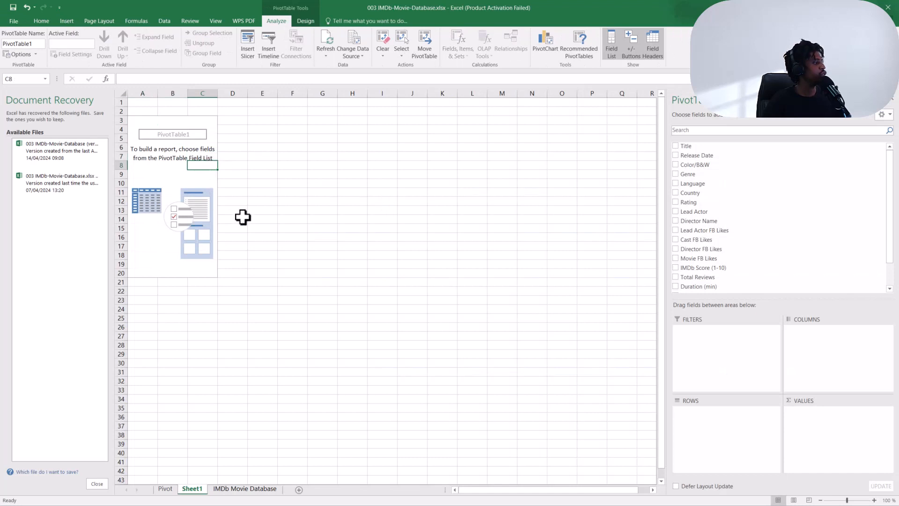
{"action": "double_click", "coordinate": [197, 490]}
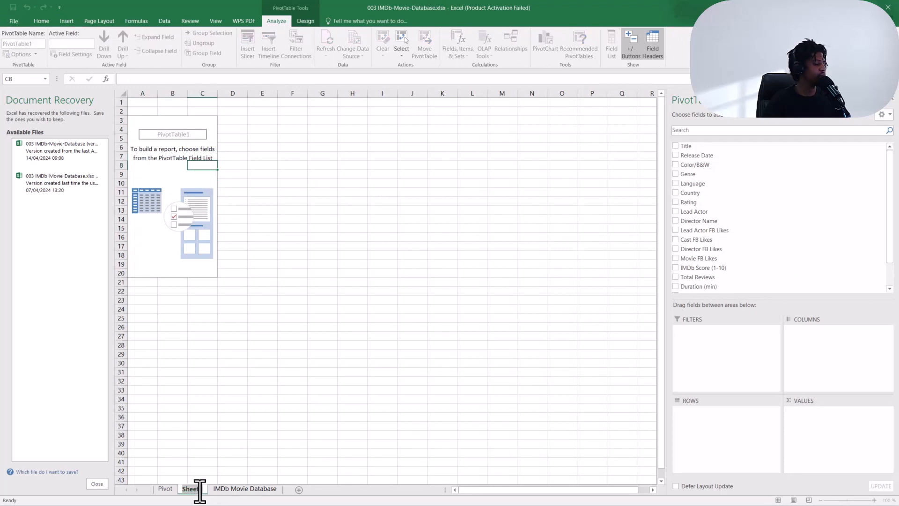
{"action": "key", "text": "BackSpace"}
{"action": "type", "text": "Table"}
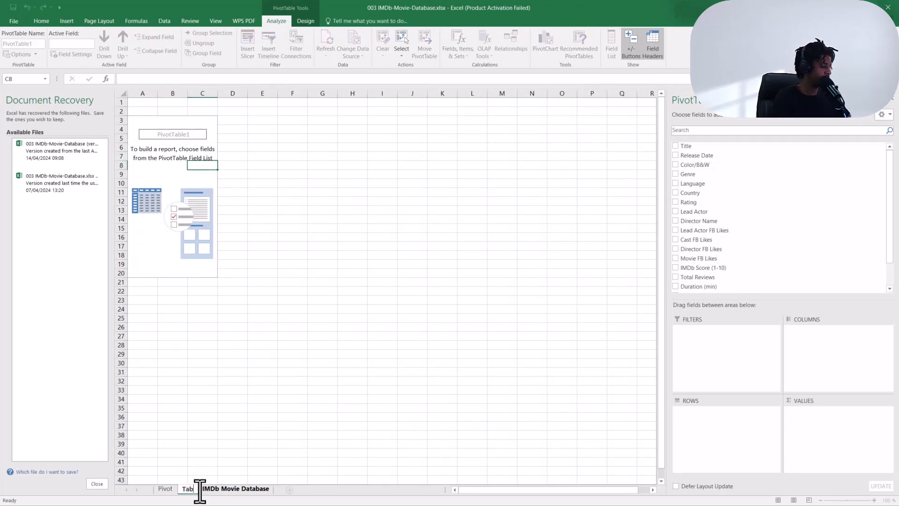
{"action": "type", "text": "Sheet"}
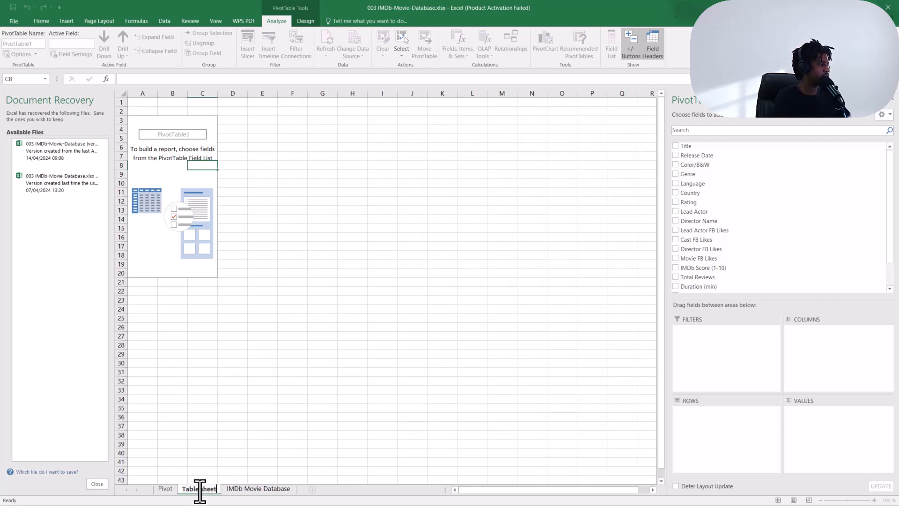
Rename the new worksheet as Table sheet.
{"action": "key", "text": "Return"}
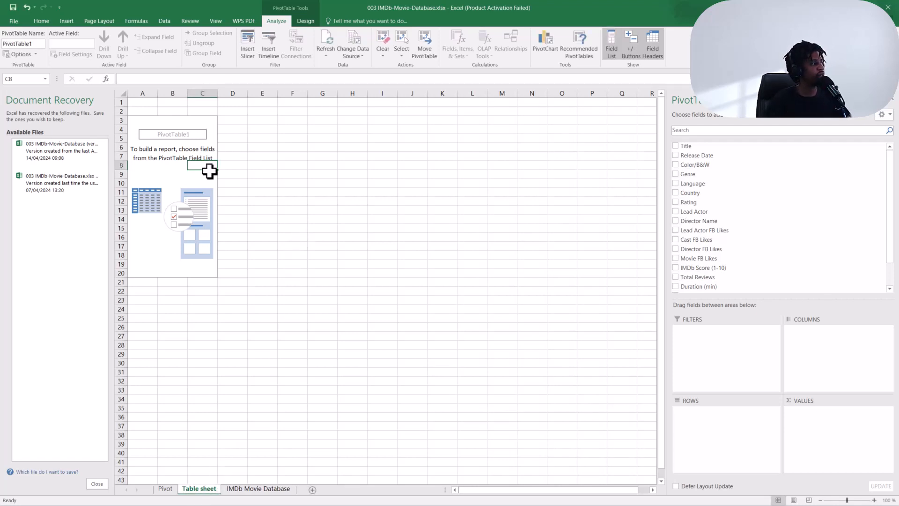
Examine the Title filter list of the existing PivotTable on the Pivot sheet, then return to Table sheet.
{"action": "left_click", "coordinate": [165, 490]}
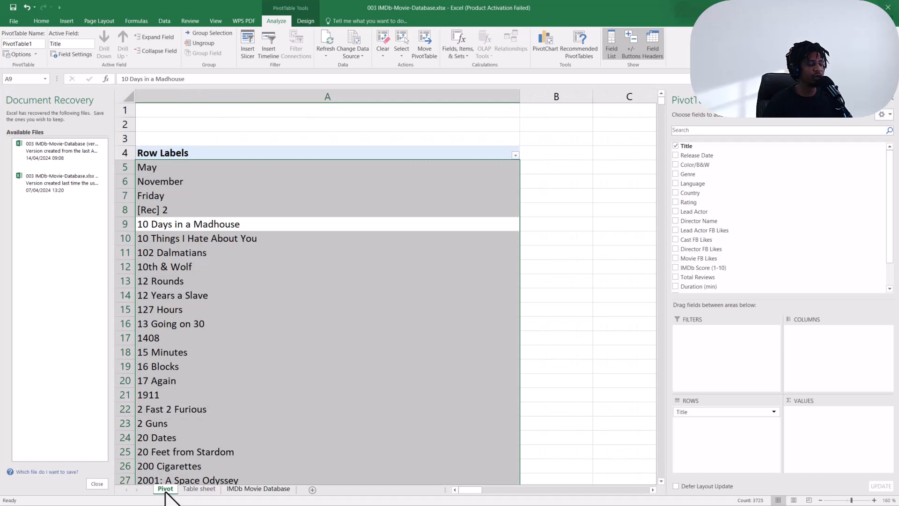
{"action": "left_click", "coordinate": [282, 361]}
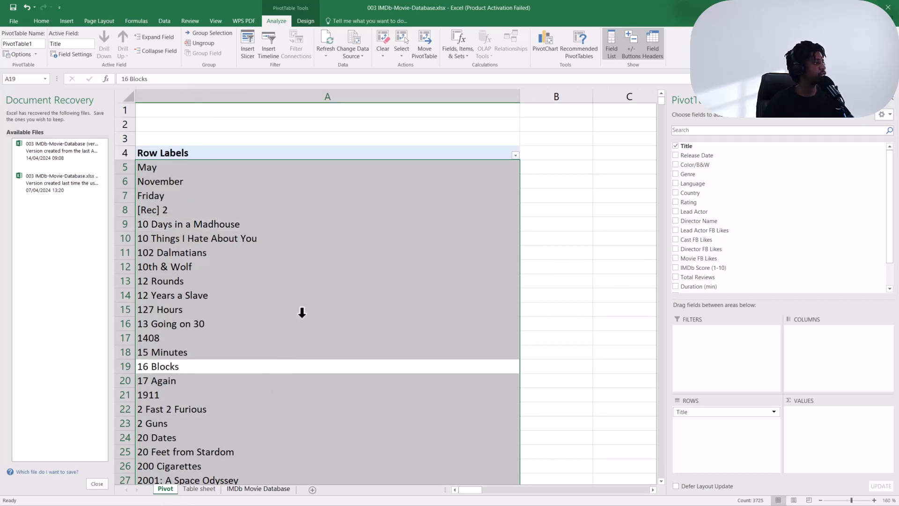
{"action": "left_click", "coordinate": [515, 155]}
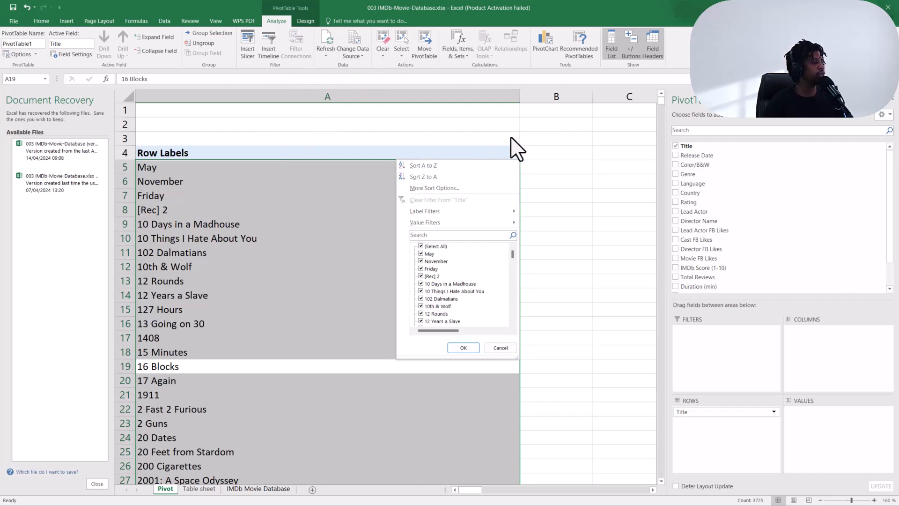
{"action": "left_click", "coordinate": [259, 488]}
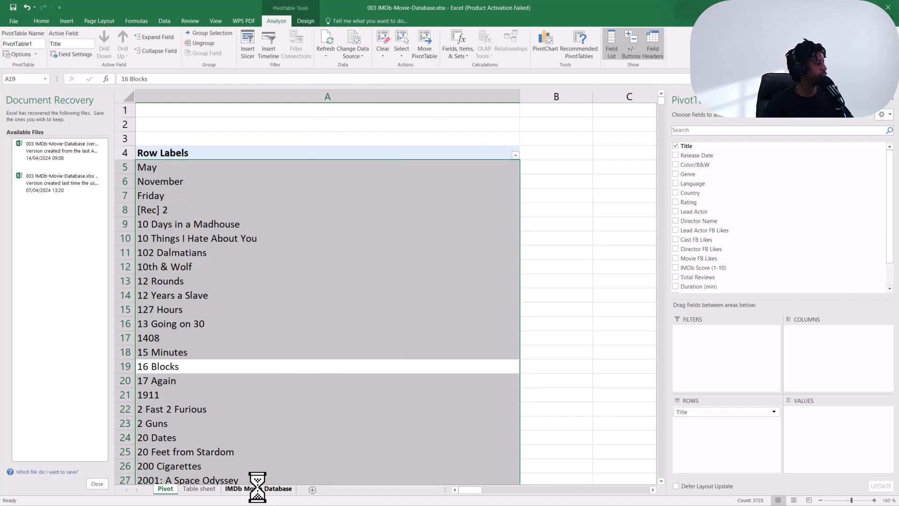
{"action": "left_click", "coordinate": [198, 488]}
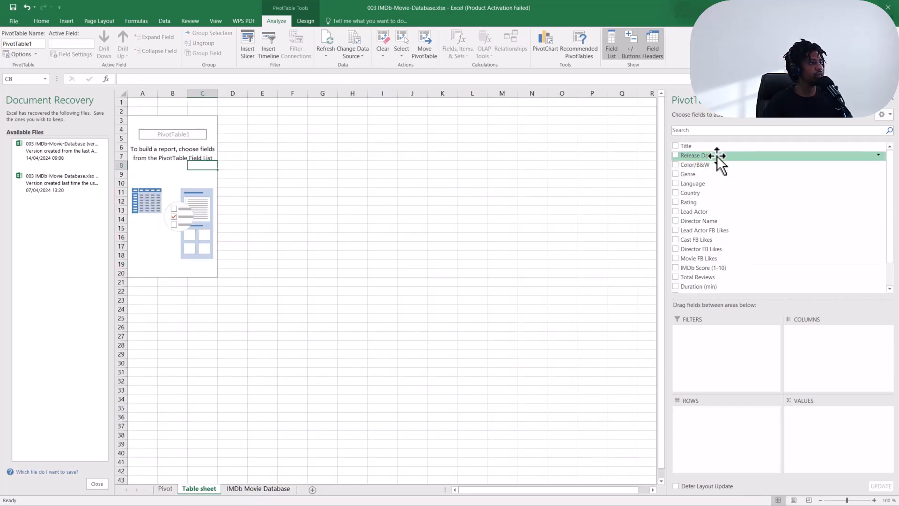
Add Title to the rows and filter the titles by searching "woman in" to show only Woman in Gold.
{"action": "left_click_drag", "start_coordinate": [707, 146], "coordinate": [709, 414]}
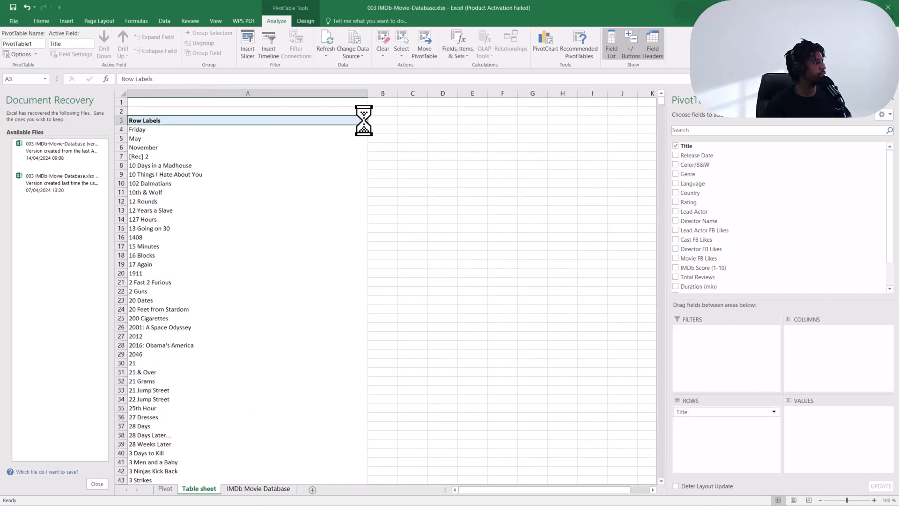
{"action": "left_click", "coordinate": [364, 120]}
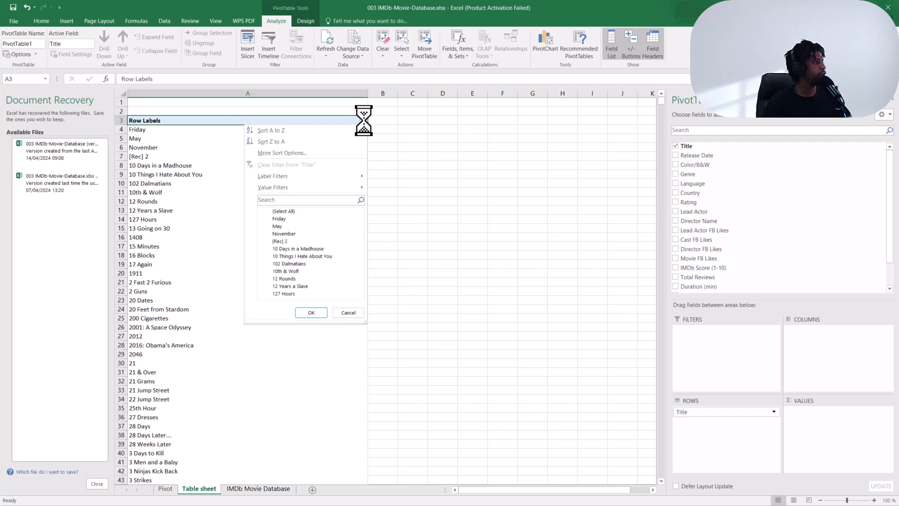
{"action": "left_click", "coordinate": [295, 201]}
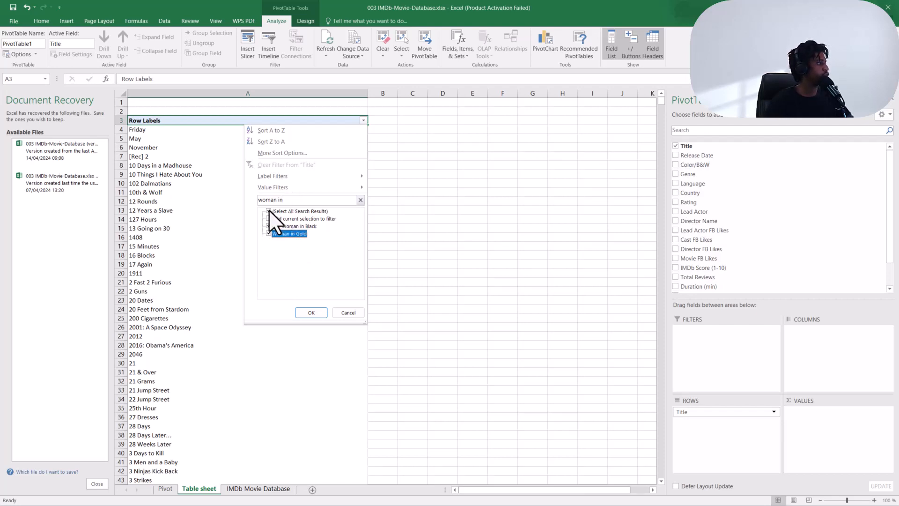
{"action": "left_click", "coordinate": [268, 210]}
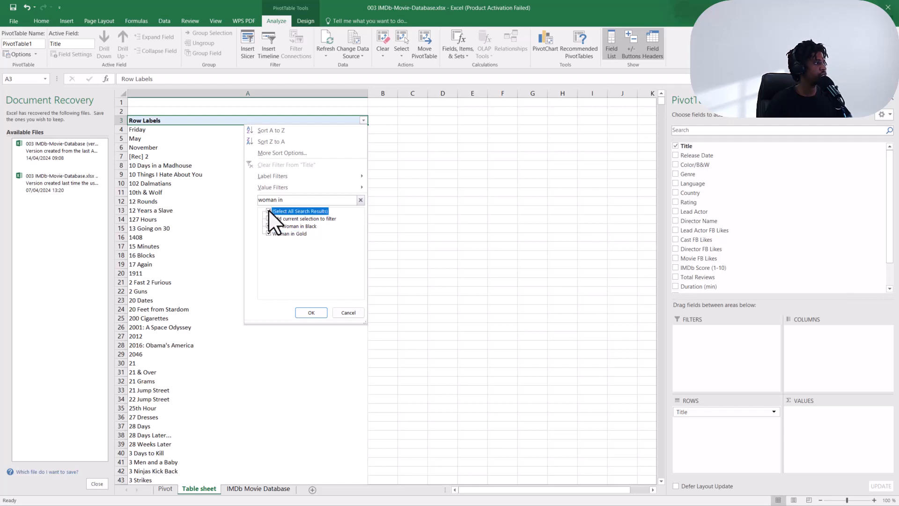
{"action": "left_click", "coordinate": [269, 233]}
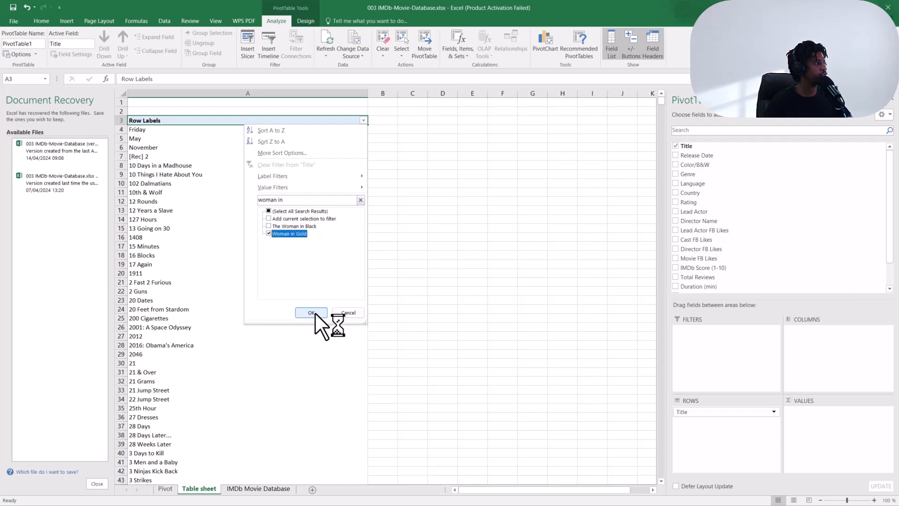
{"action": "left_click", "coordinate": [311, 312]}
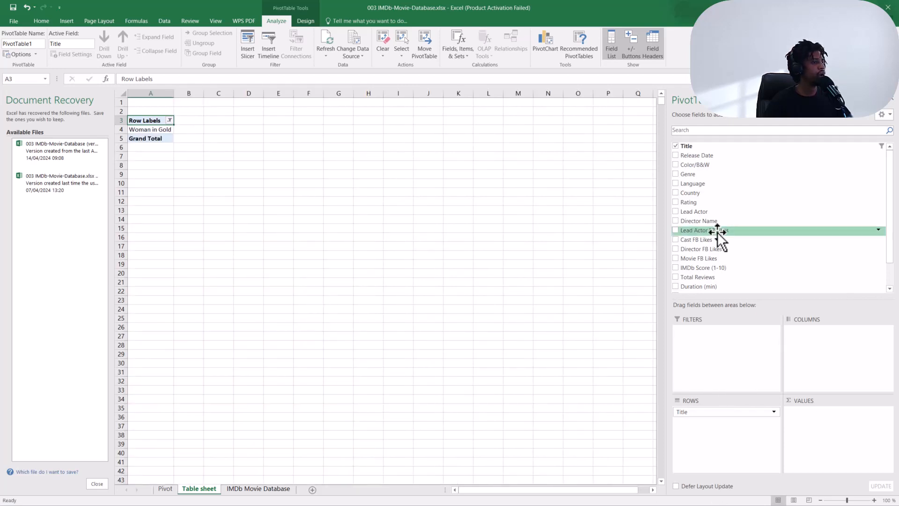
Add Budget to the PivotTable's values as Sum of Budget.
{"action": "scroll", "coordinate": [757, 269], "scroll_direction": "down", "scroll_amount": 4}
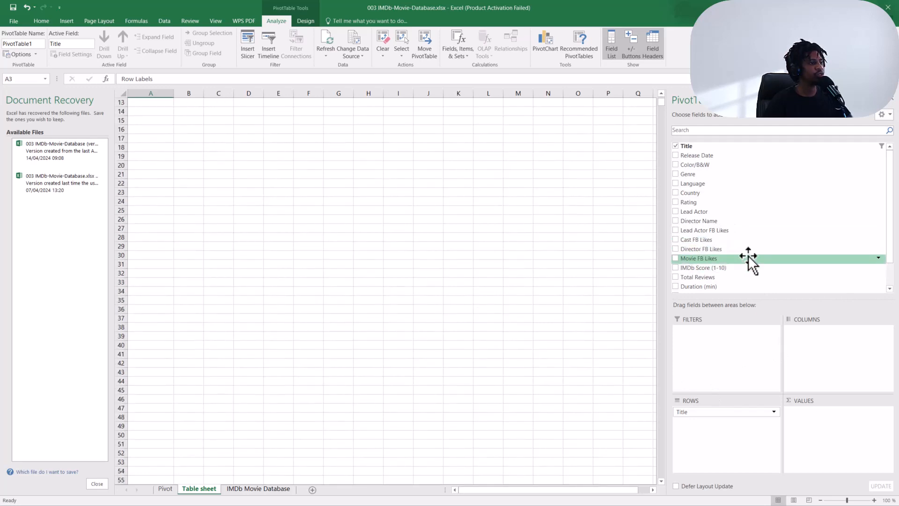
{"action": "scroll", "coordinate": [728, 270], "scroll_direction": "down", "scroll_amount": 1}
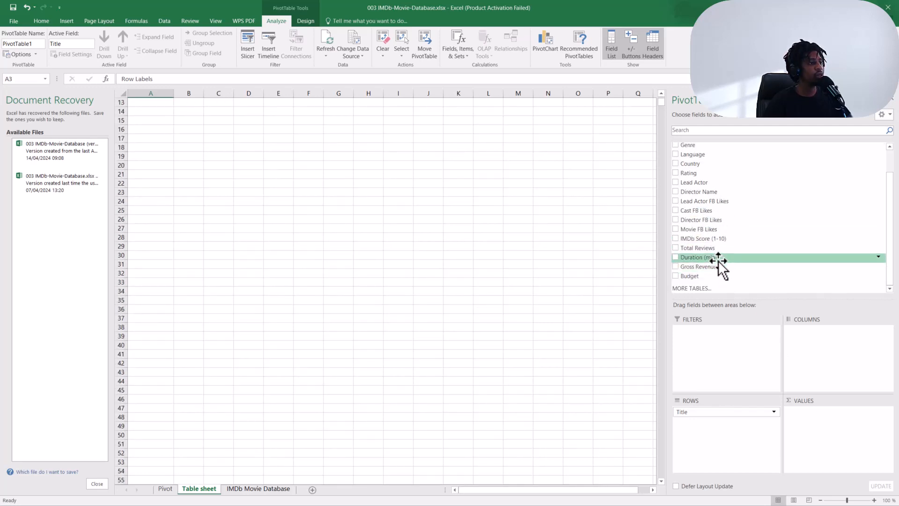
{"action": "left_click_drag", "start_coordinate": [712, 278], "coordinate": [817, 424]}
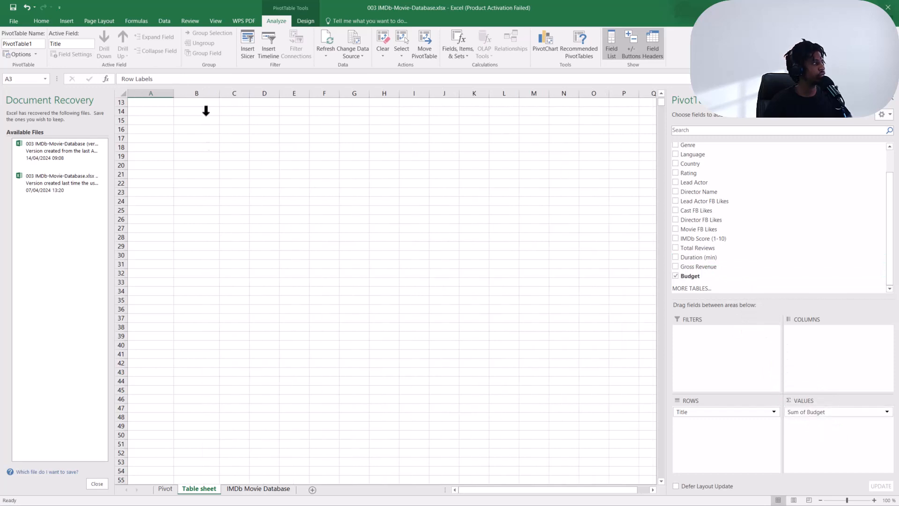
{"action": "left_click", "coordinate": [209, 186]}
{"action": "scroll", "coordinate": [220, 196], "scroll_direction": "up", "scroll_amount": 4}
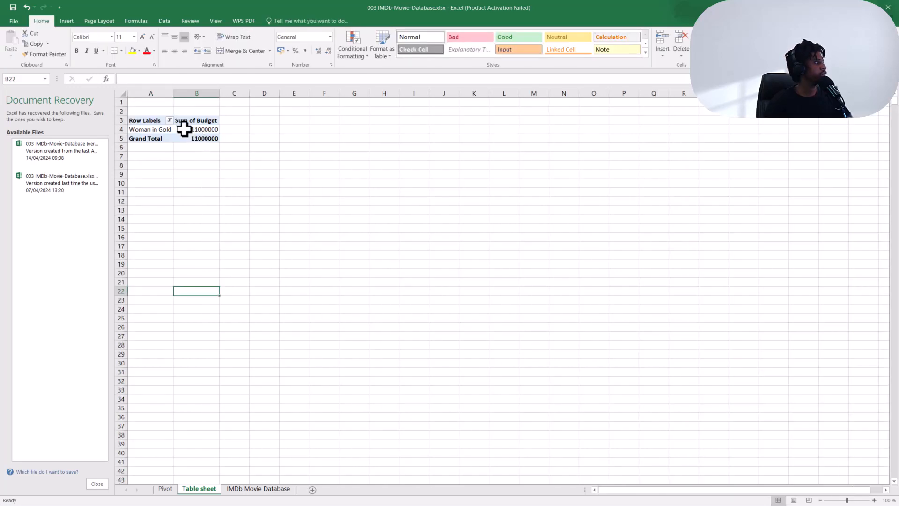
On the Pivot sheet, filter the Title row labels by searching "woman" to show only Woman in Gold.
{"action": "left_click", "coordinate": [183, 129]}
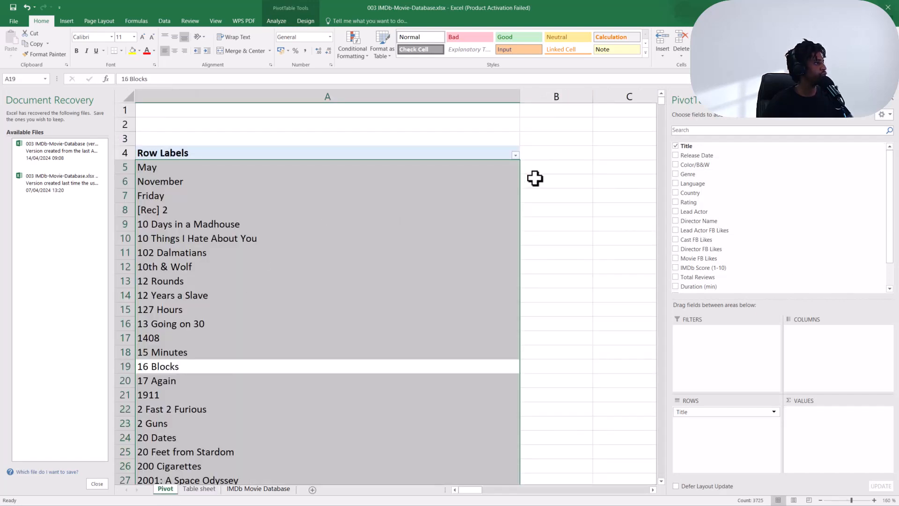
{"action": "left_click", "coordinate": [515, 156]}
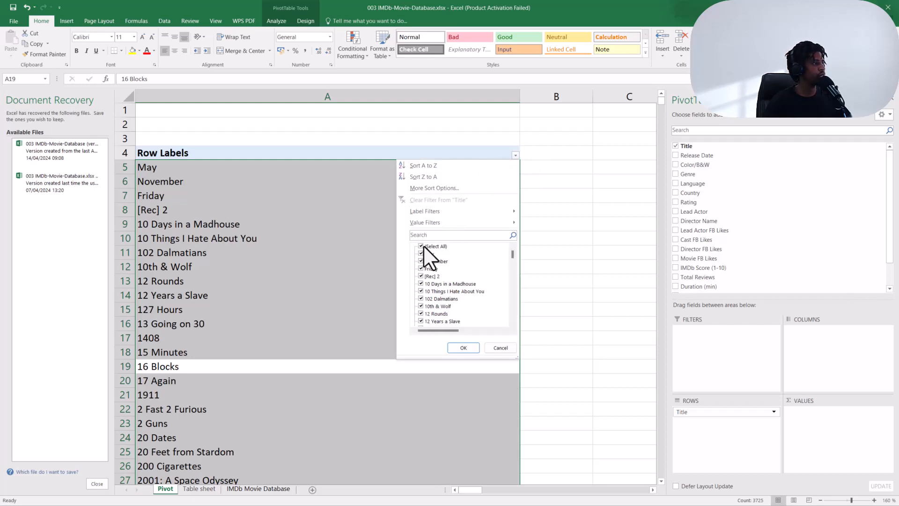
{"action": "left_click", "coordinate": [417, 235]}
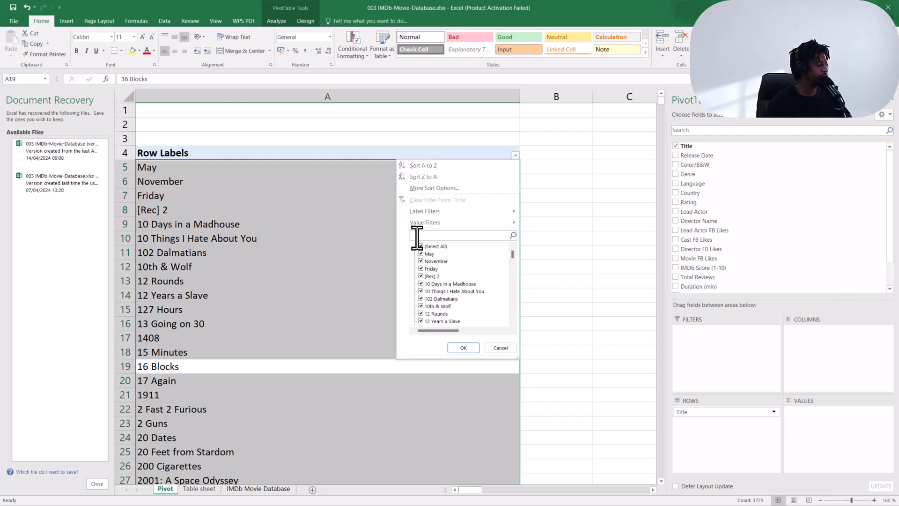
{"action": "type", "text": "woman i"}
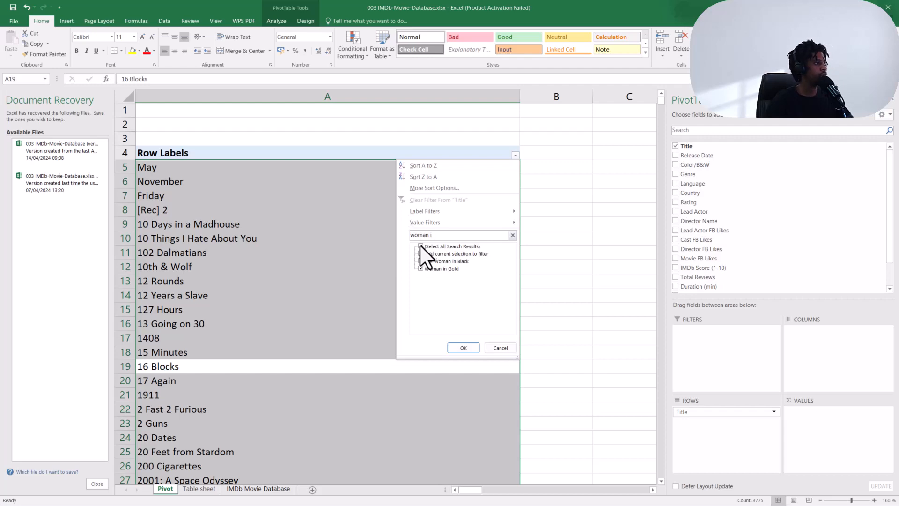
{"action": "left_click", "coordinate": [420, 247]}
{"action": "left_click", "coordinate": [421, 269]}
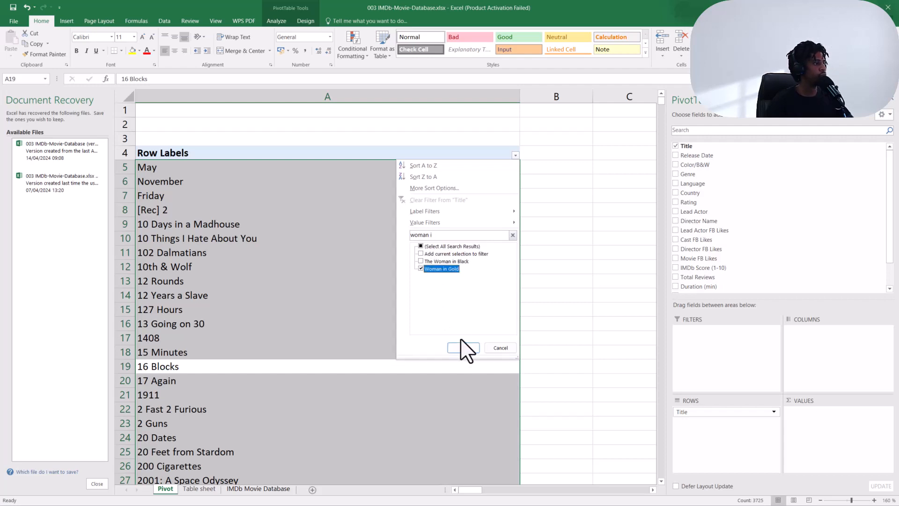
{"action": "left_click", "coordinate": [463, 347]}
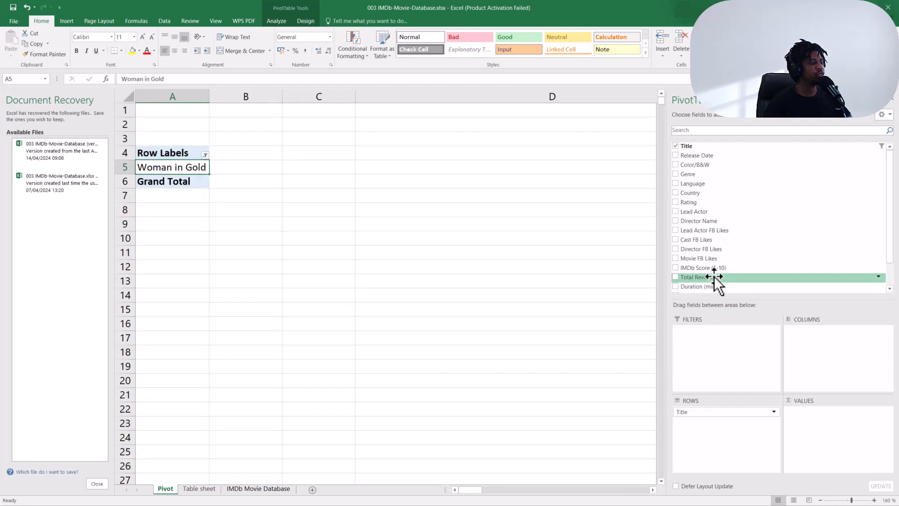
Add Budget to the values of the Pivot sheet's PivotTable.
{"action": "scroll", "coordinate": [713, 276], "scroll_direction": "down", "scroll_amount": 1}
{"action": "left_click_drag", "start_coordinate": [716, 279], "coordinate": [828, 430]}
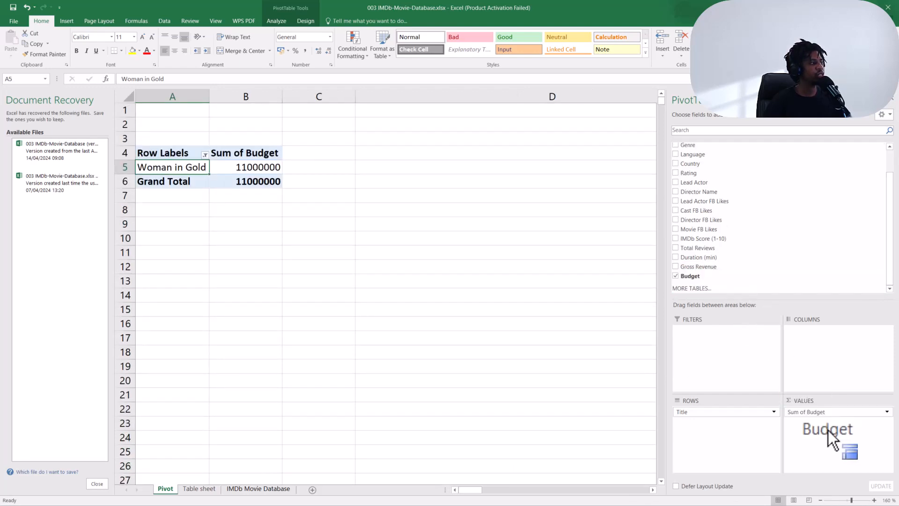
Rename the Pivot sheet as Range Pivot.
{"action": "double_click", "coordinate": [166, 489]}
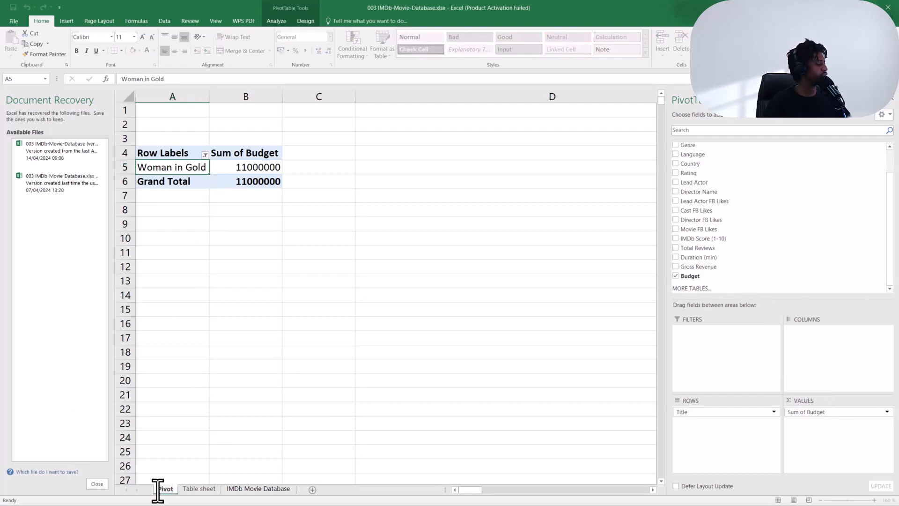
{"action": "type", "text": "Ra"}
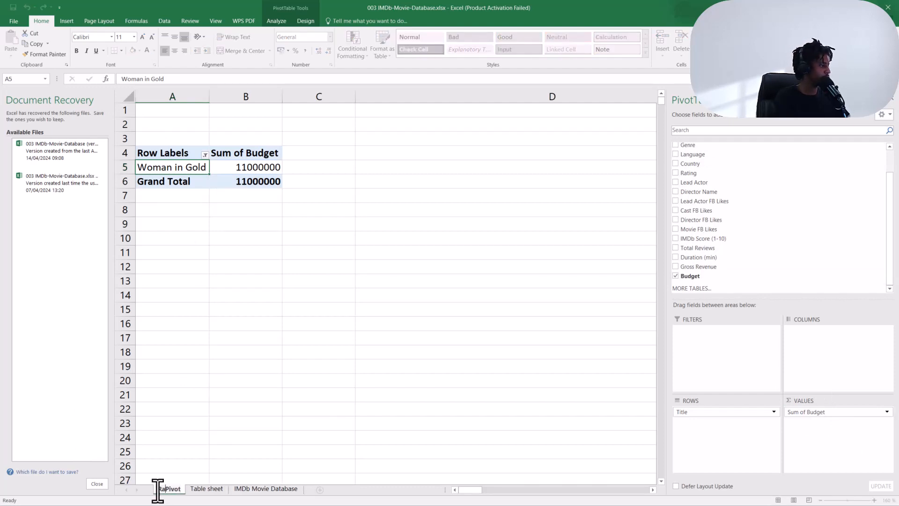
{"action": "type", "text": "ngr"}
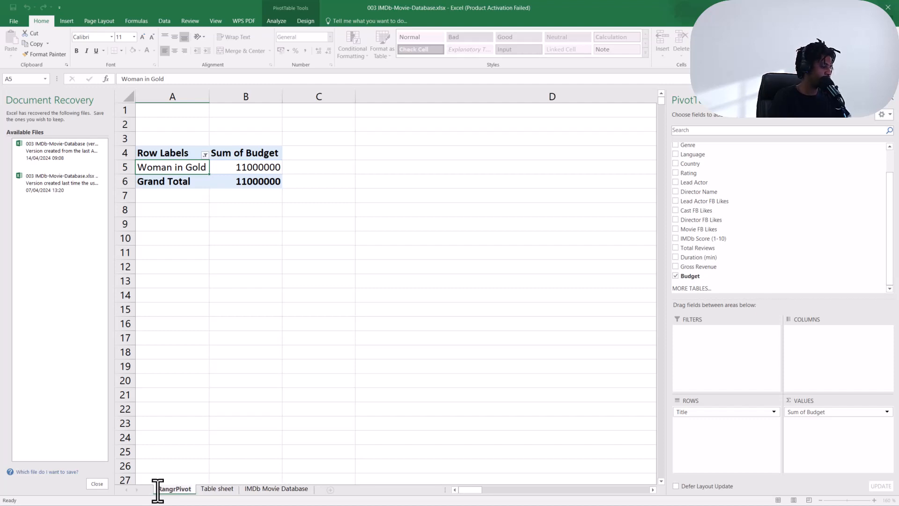
{"action": "key", "text": "BackSpace"}
{"action": "type", "text": "e"}
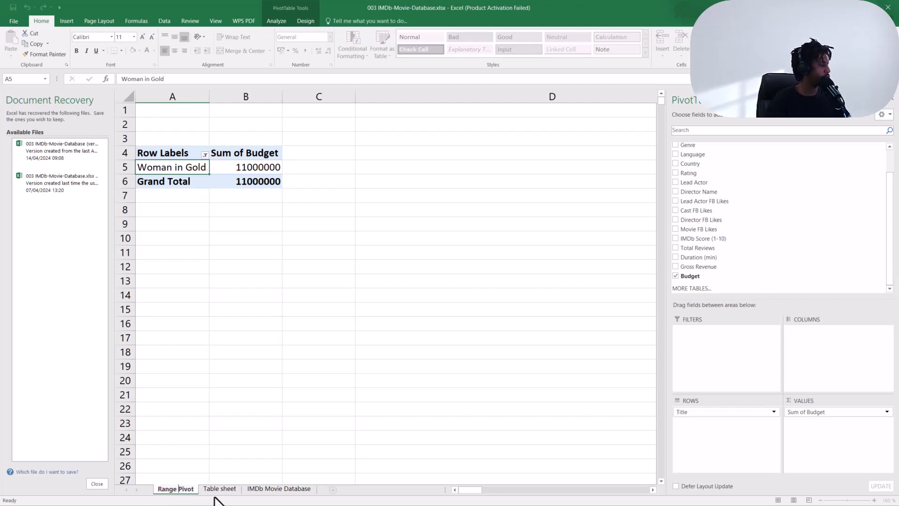
Rename the Table sheet worksheet as Table Pivot.
{"action": "left_click", "coordinate": [219, 488]}
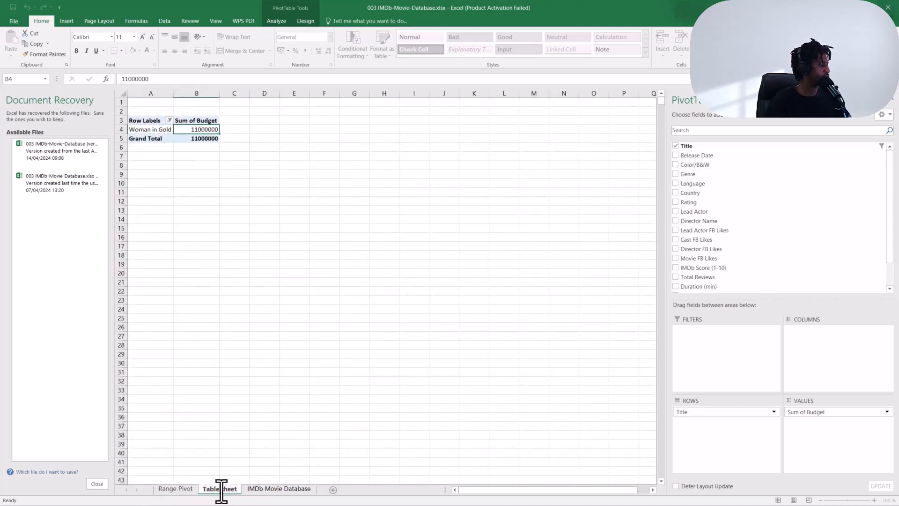
{"action": "left_click_drag", "start_coordinate": [220, 491], "coordinate": [245, 494]}
{"action": "type", "text": "Pivot"}
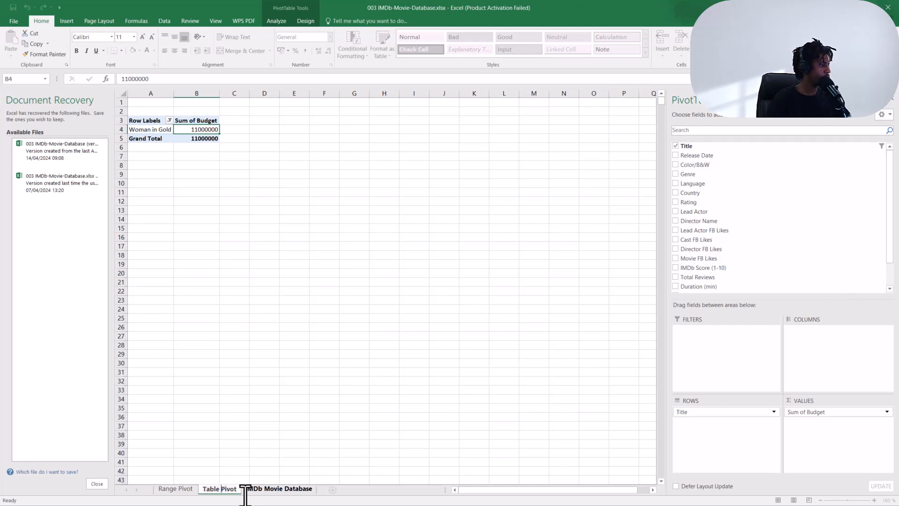
{"action": "key", "text": "Return"}
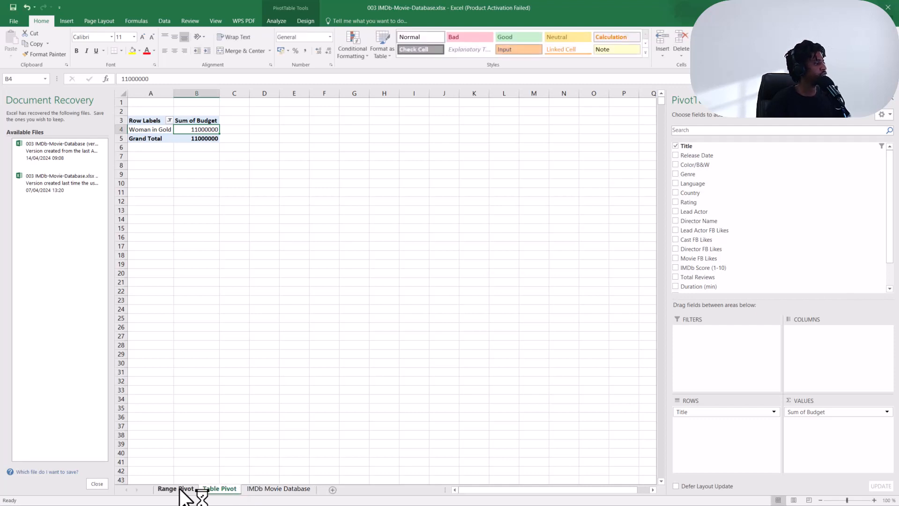
Compare the Table Pivot sheet and review the data on the IMDb Movie Database sheet.
{"action": "left_click", "coordinate": [190, 489]}
{"action": "left_click", "coordinate": [212, 489]}
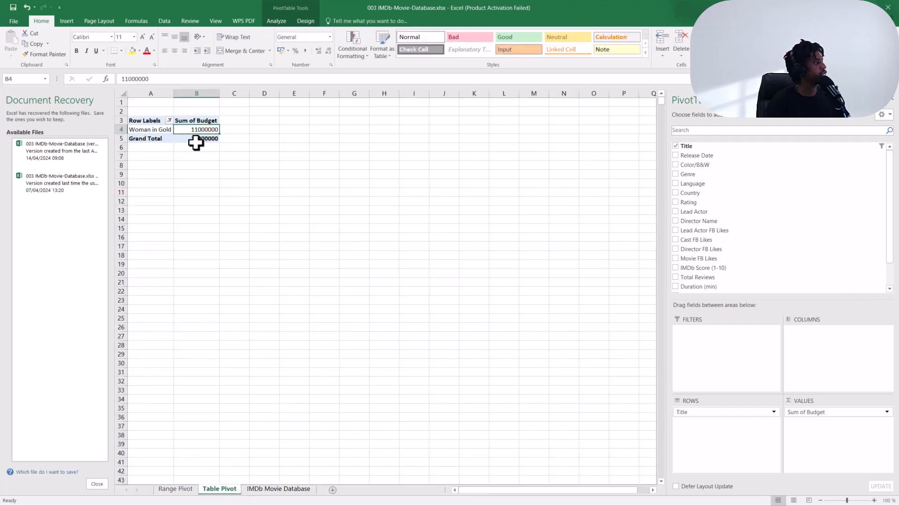
{"action": "scroll", "coordinate": [195, 145], "scroll_direction": "up", "scroll_amount": 1}
{"action": "scroll", "coordinate": [203, 154], "scroll_direction": "up", "scroll_amount": 1}
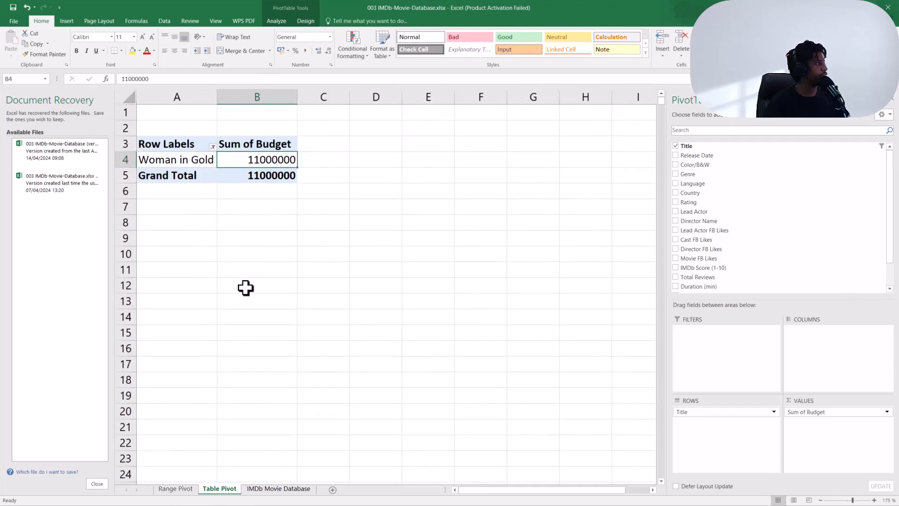
{"action": "left_click", "coordinate": [279, 489]}
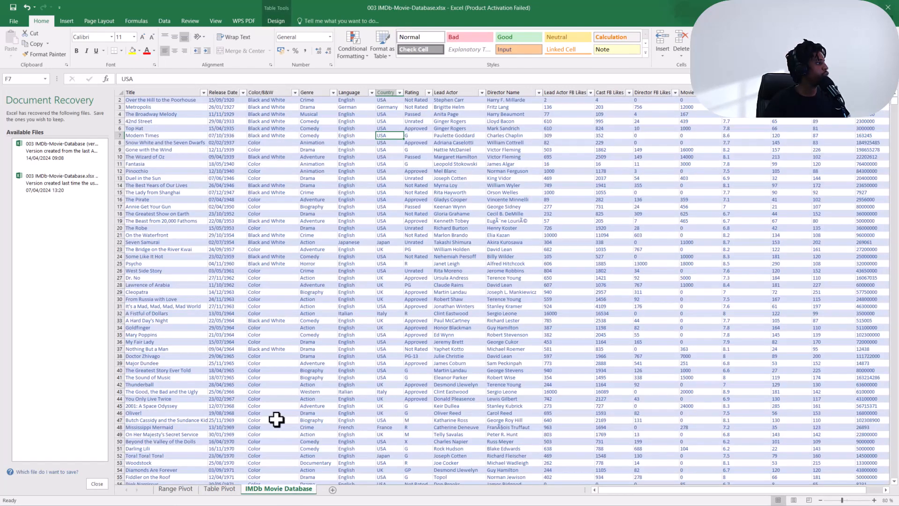
{"action": "scroll", "coordinate": [277, 420], "scroll_direction": "down", "scroll_amount": 3}
{"action": "left_click", "coordinate": [277, 420]}
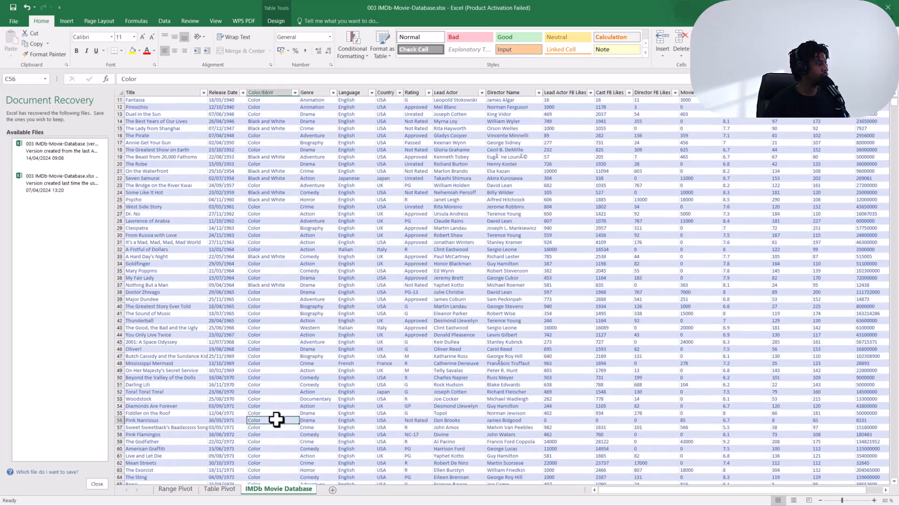
Set Woman in Gold's budget in the last row of the movie database to 0.
{"action": "key", "text": "ctrl+Down"}
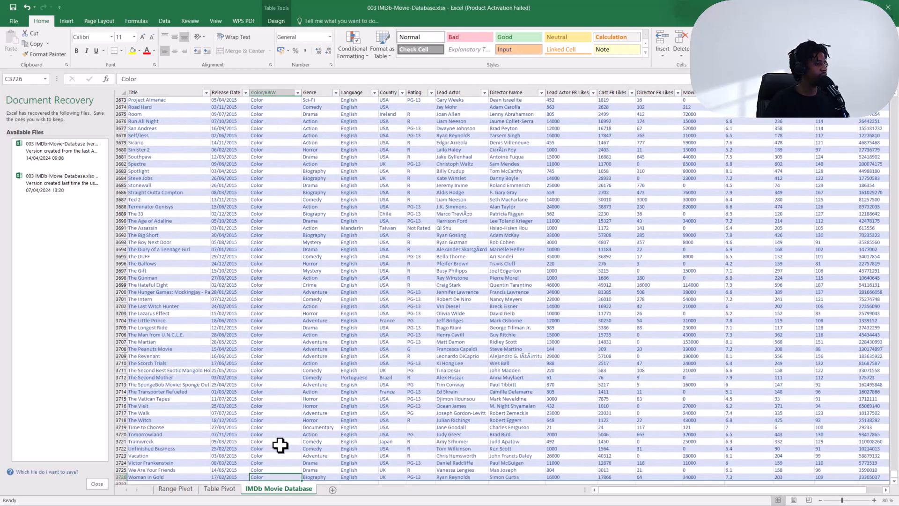
{"action": "key", "text": "ctrl+Right"}
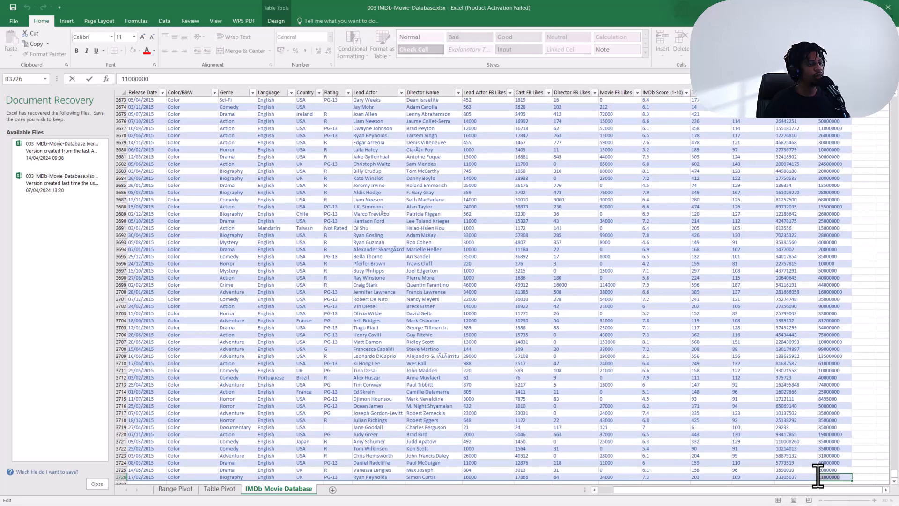
{"action": "key", "text": "BackSpace"}
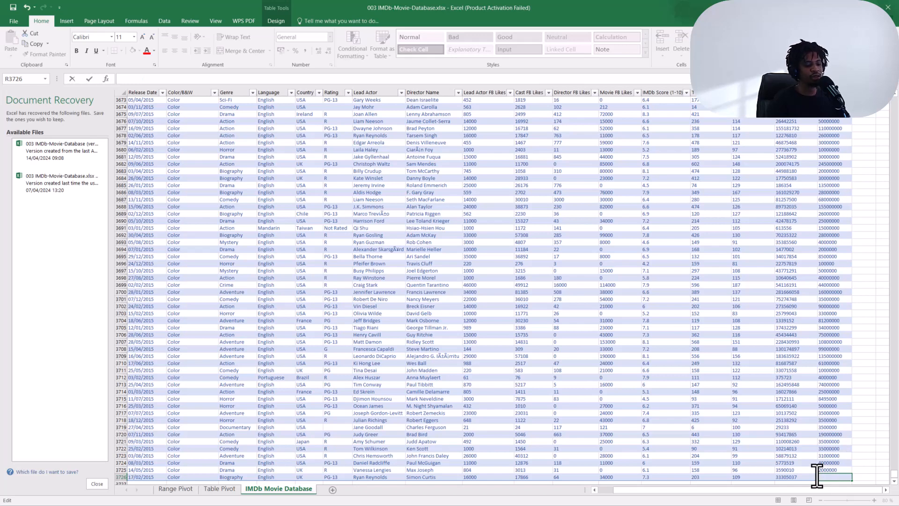
{"action": "key", "text": "Return"}
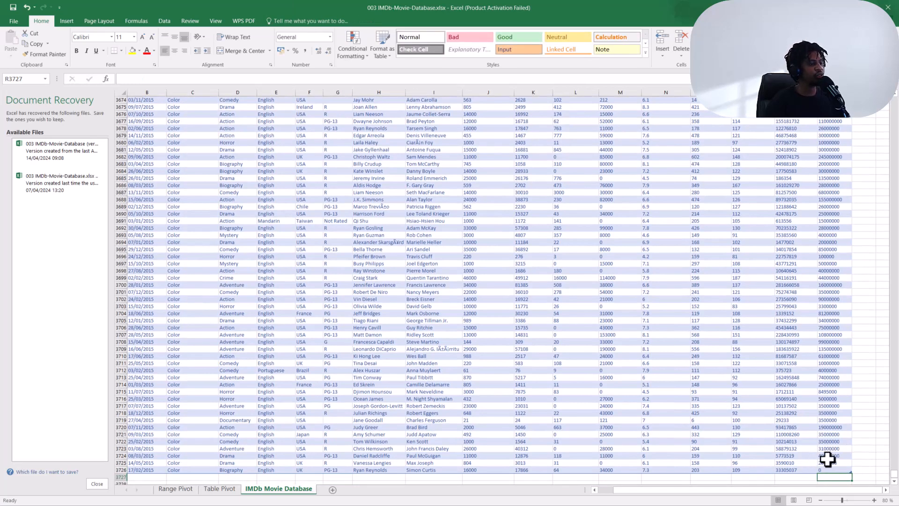
Refresh the PivotTables on the Range Pivot and Table Pivot sheets.
{"action": "left_click", "coordinate": [181, 489]}
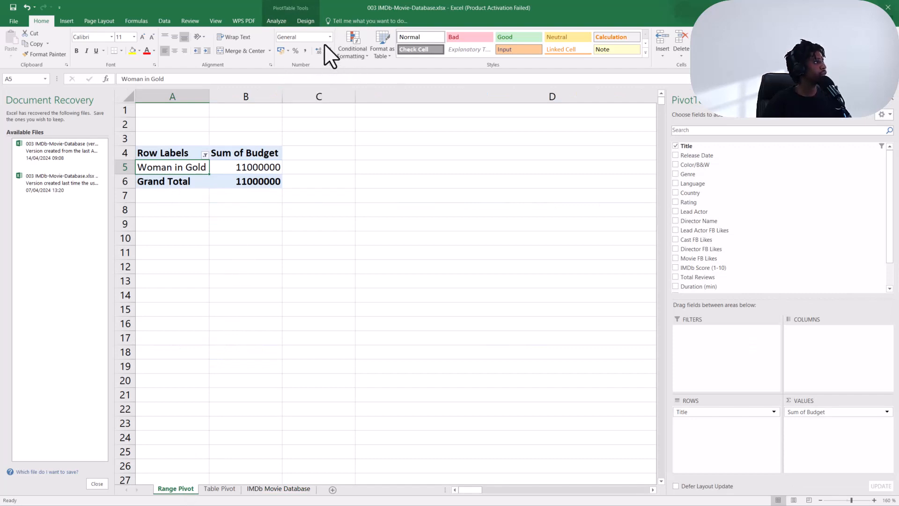
{"action": "left_click", "coordinate": [277, 21]}
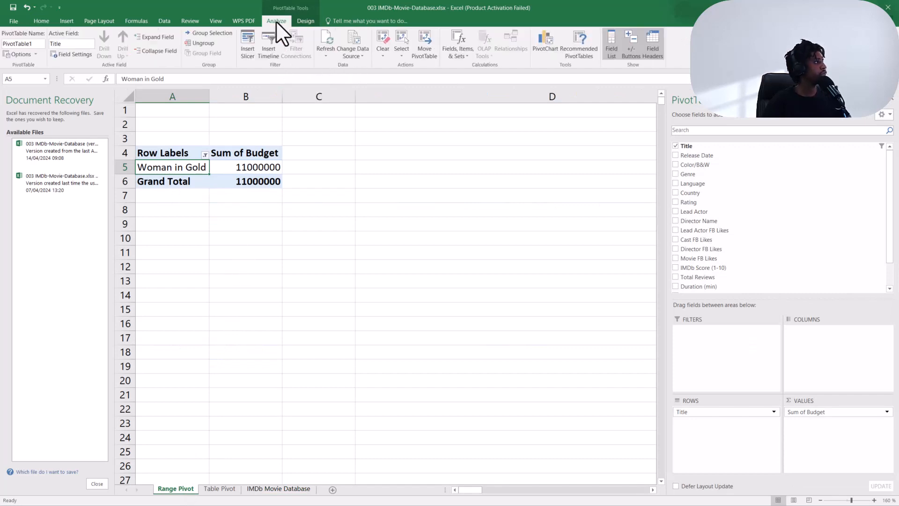
{"action": "left_click", "coordinate": [326, 46]}
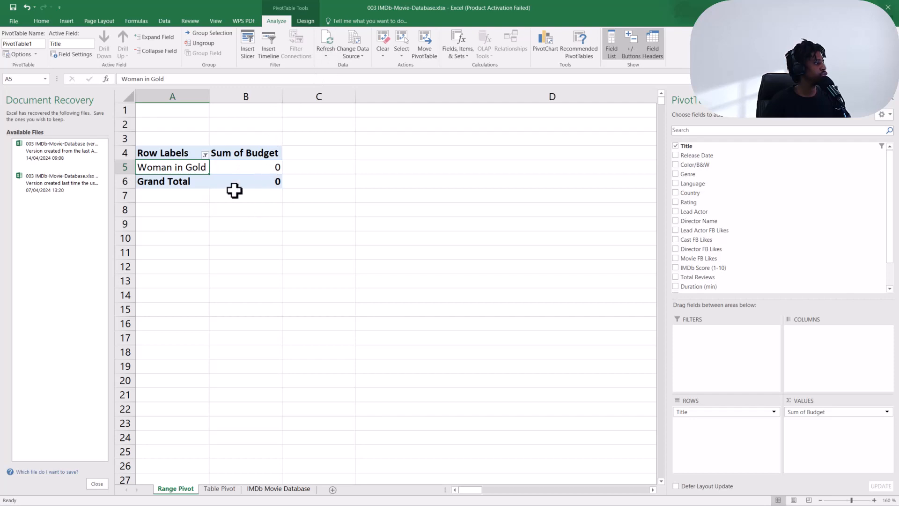
{"action": "left_click", "coordinate": [220, 488]}
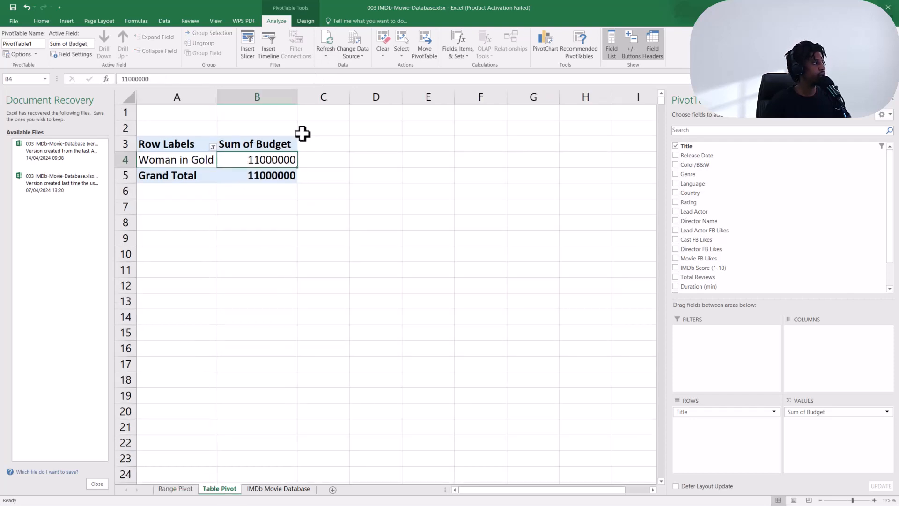
{"action": "left_click", "coordinate": [323, 46]}
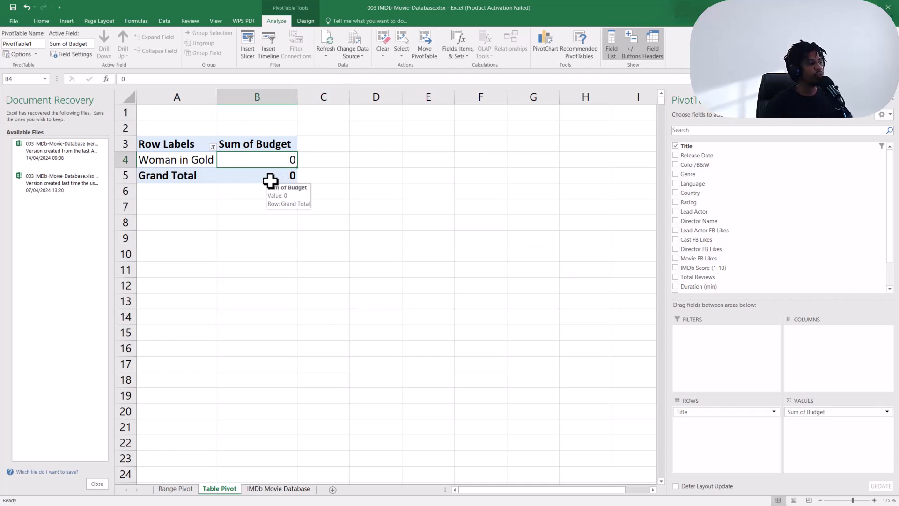
Set Woman in Gold's budget on the IMDb Movie Database sheet to 110000.
{"action": "left_click", "coordinate": [175, 489]}
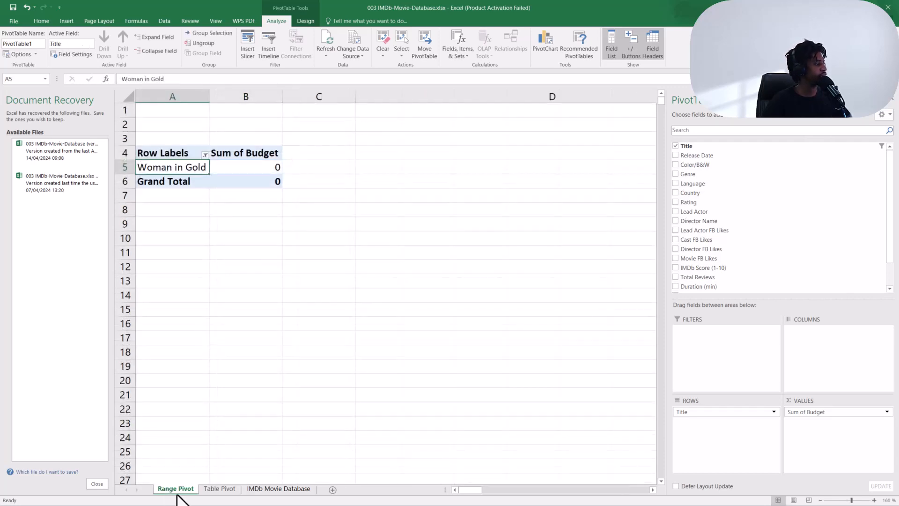
{"action": "left_click", "coordinate": [219, 488]}
{"action": "left_click", "coordinate": [279, 488]}
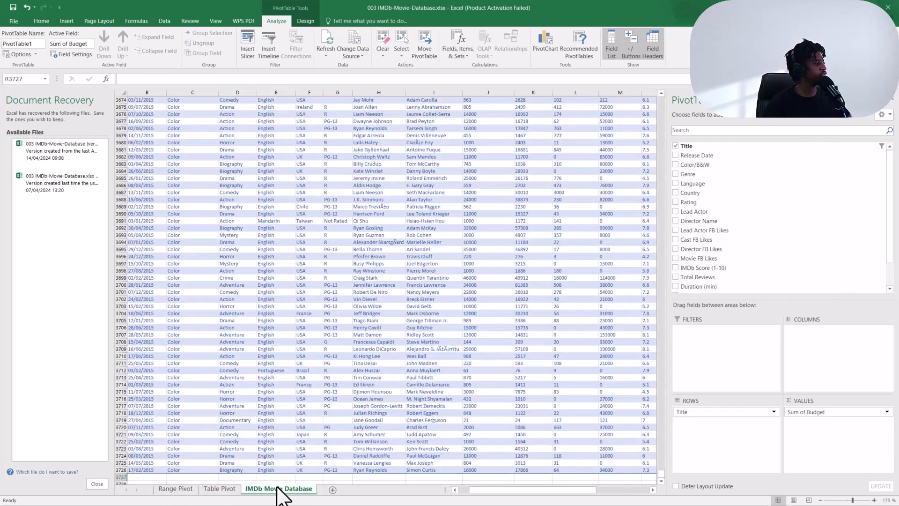
{"action": "left_click", "coordinate": [823, 469]}
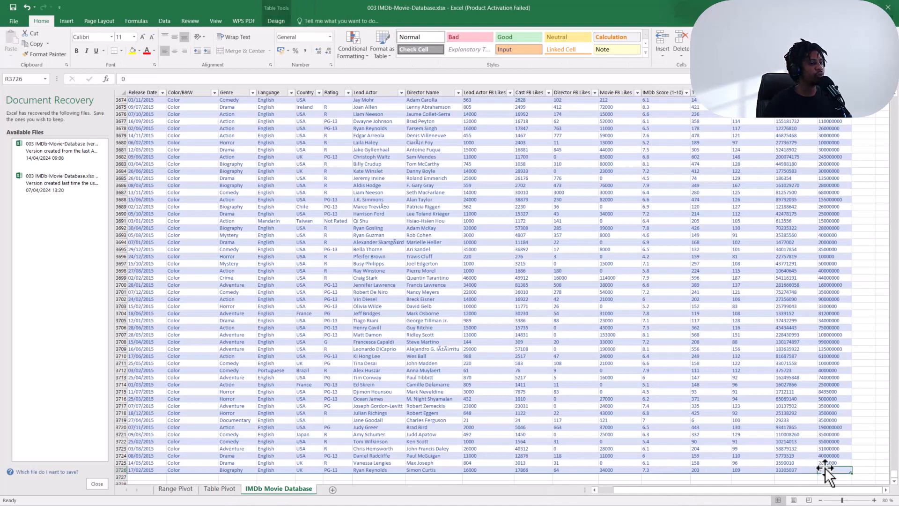
{"action": "key", "text": "ctrl+Up"}
{"action": "scroll", "coordinate": [817, 456], "scroll_direction": "down", "scroll_amount": 8}
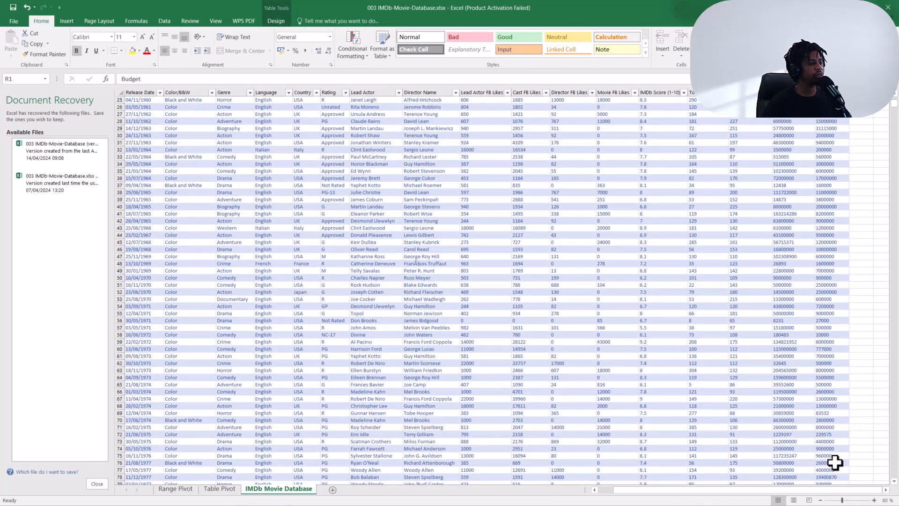
{"action": "left_click", "coordinate": [835, 462]}
{"action": "key", "text": "ctrl+Down"}
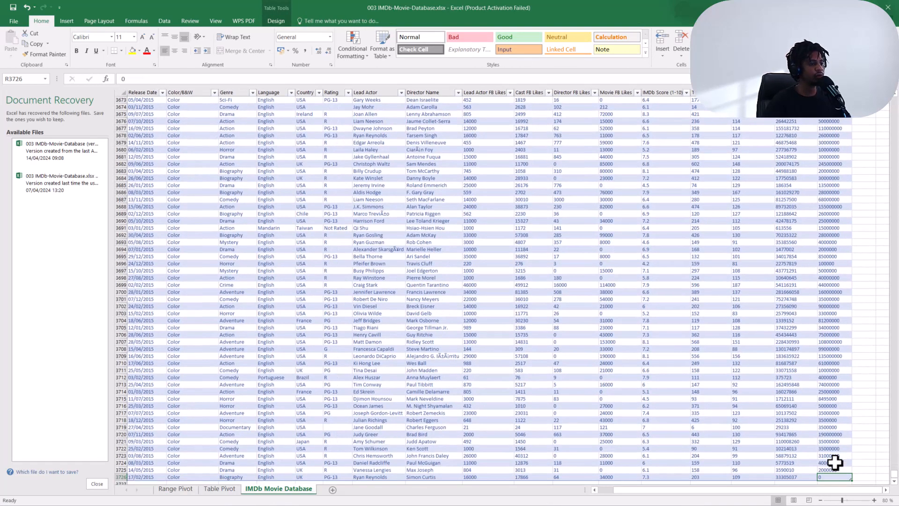
{"action": "double_click", "coordinate": [827, 477]}
{"action": "key", "text": "BackSpace"}
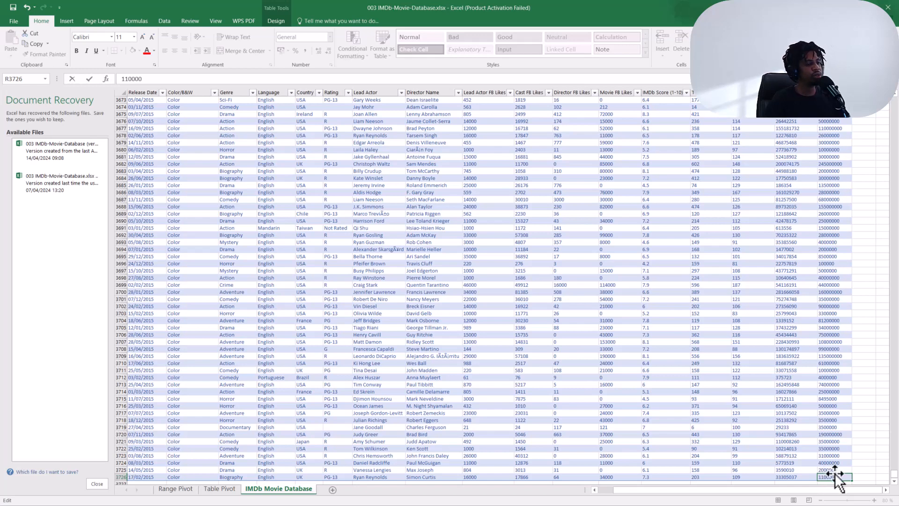
{"action": "key", "text": "Return"}
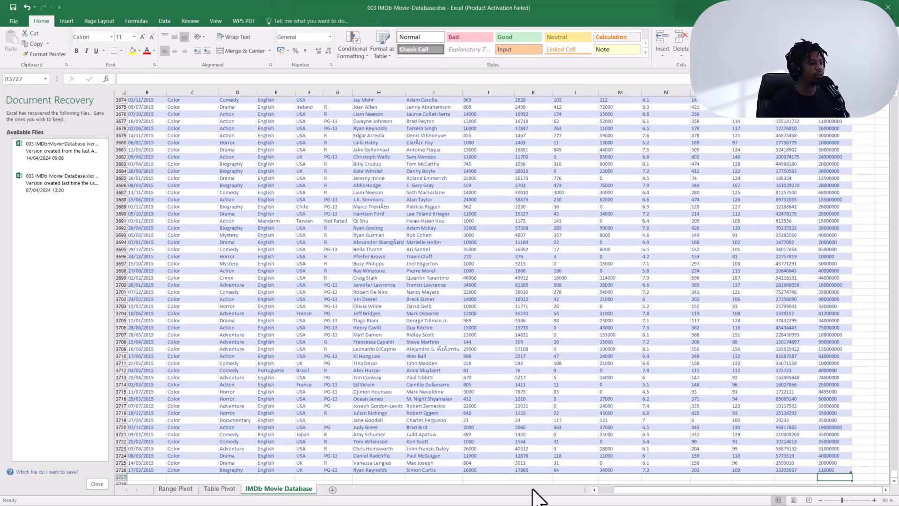
Refresh the Table Pivot and Range Pivot PivotTables again.
{"action": "left_click", "coordinate": [220, 489]}
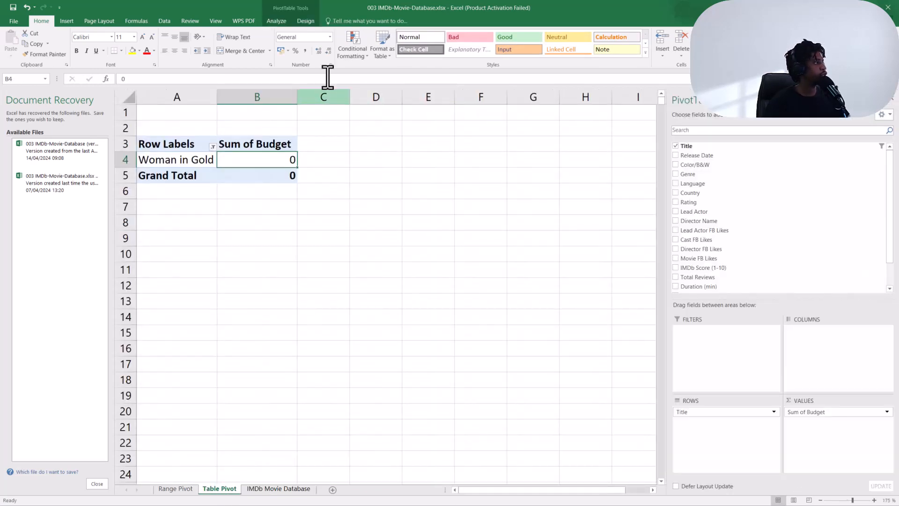
{"action": "left_click", "coordinate": [277, 21]}
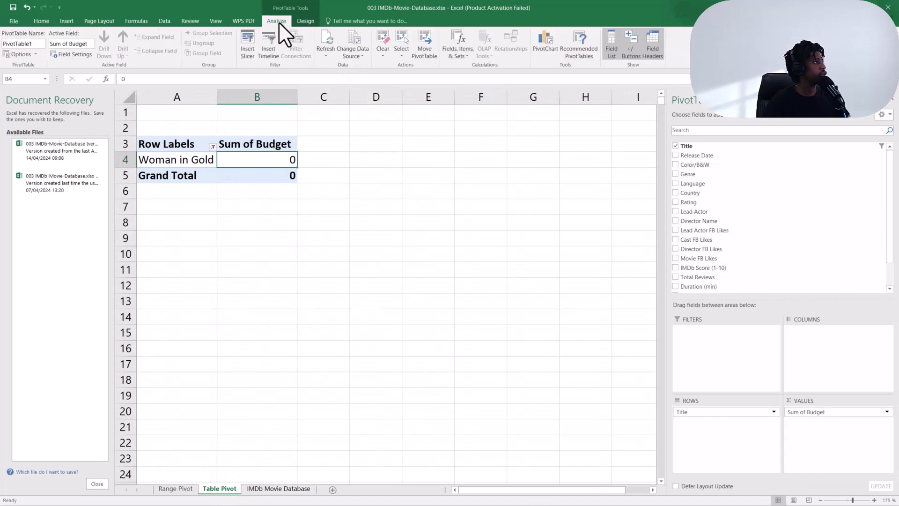
{"action": "left_click", "coordinate": [326, 41]}
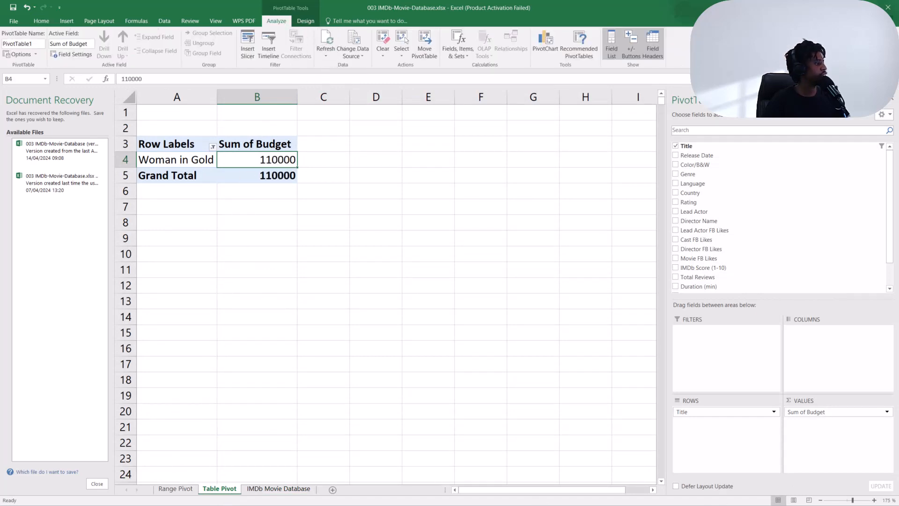
{"action": "left_click", "coordinate": [176, 489]}
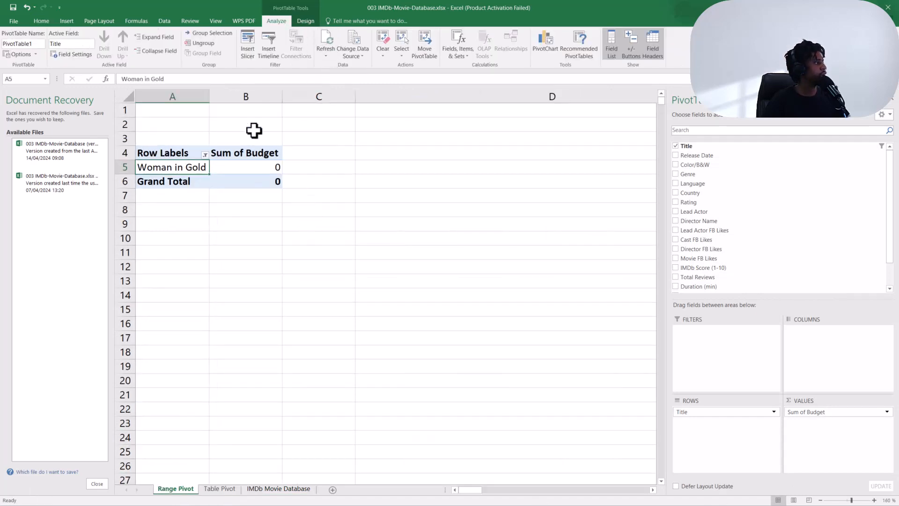
{"action": "left_click", "coordinate": [327, 44]}
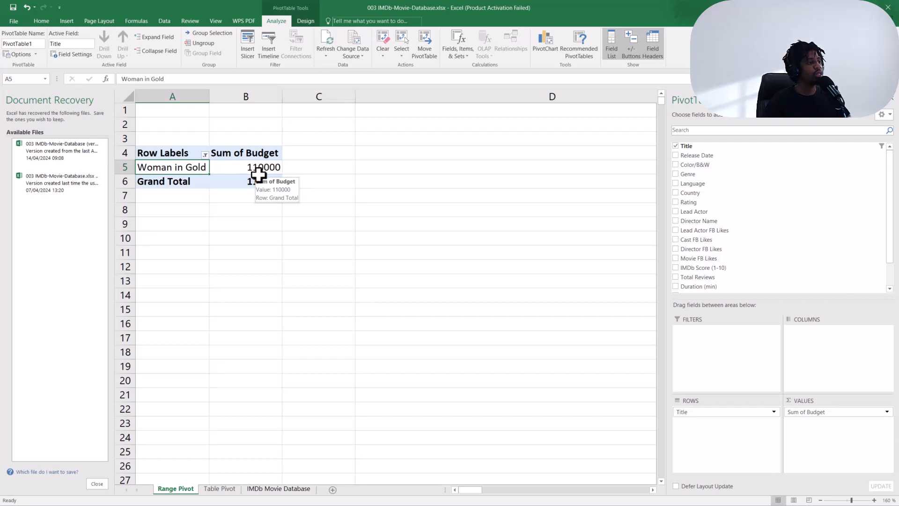
Duplicate the Woman in Gold row into the empty row below it by filling the row down.
{"action": "left_click", "coordinate": [277, 489]}
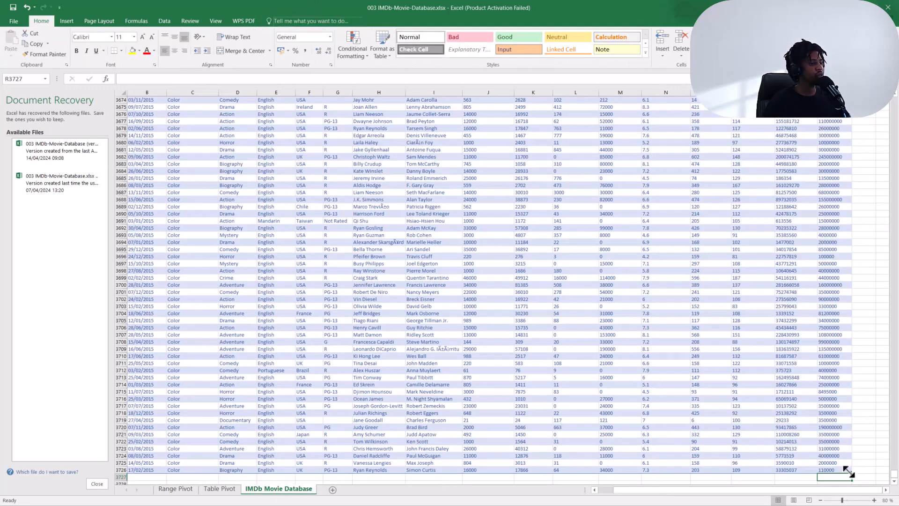
{"action": "left_click", "coordinate": [844, 469]}
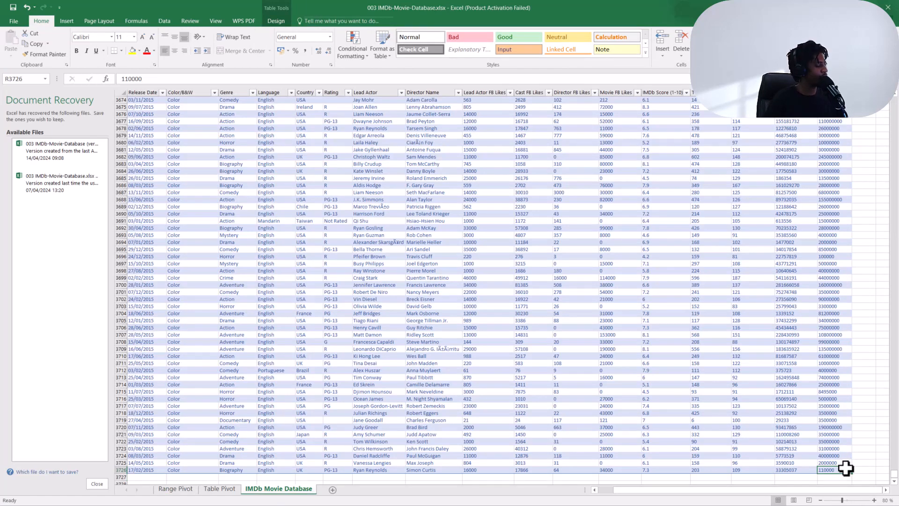
{"action": "key", "text": "ctrl+shift+Left"}
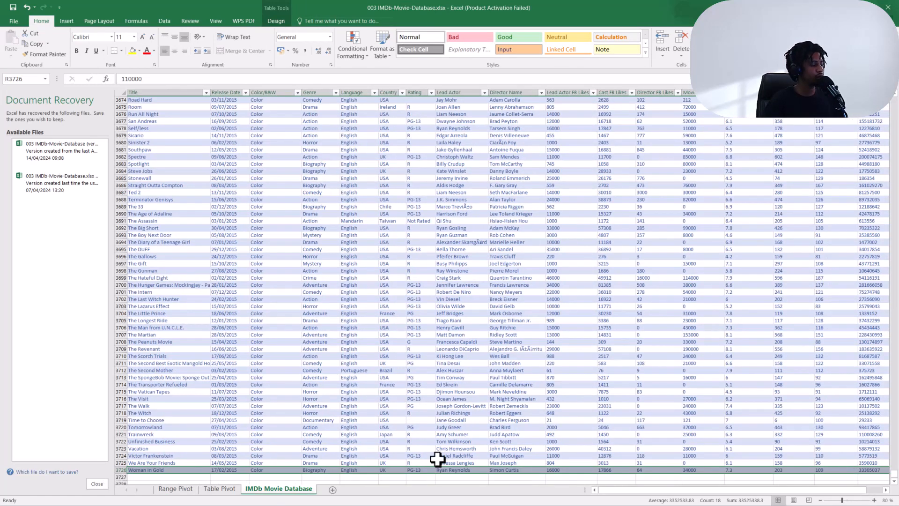
{"action": "left_click", "coordinate": [158, 470]}
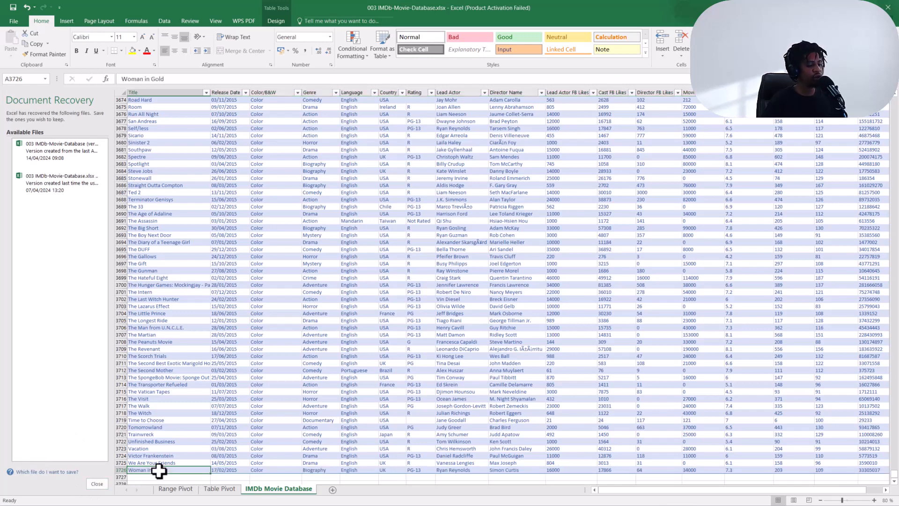
{"action": "key", "text": "ctrl+shift+Right"}
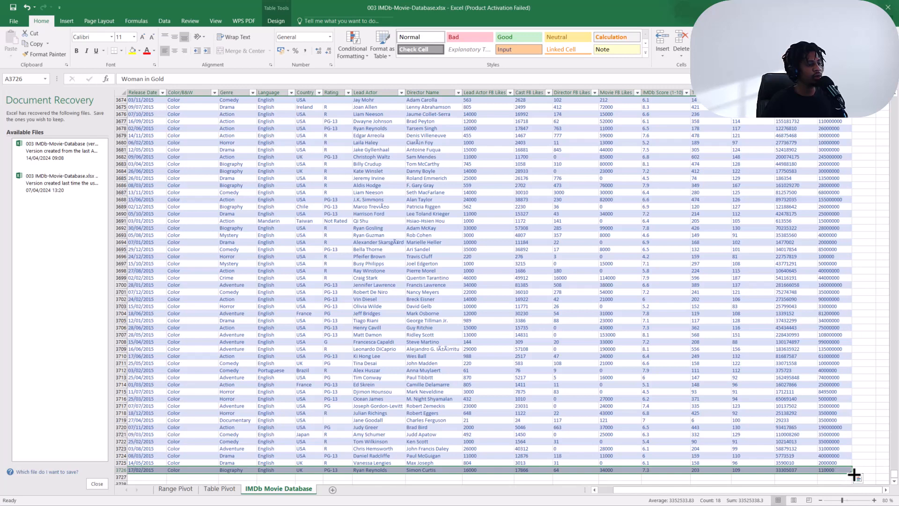
{"action": "left_click_drag", "start_coordinate": [852, 473], "coordinate": [853, 480]}
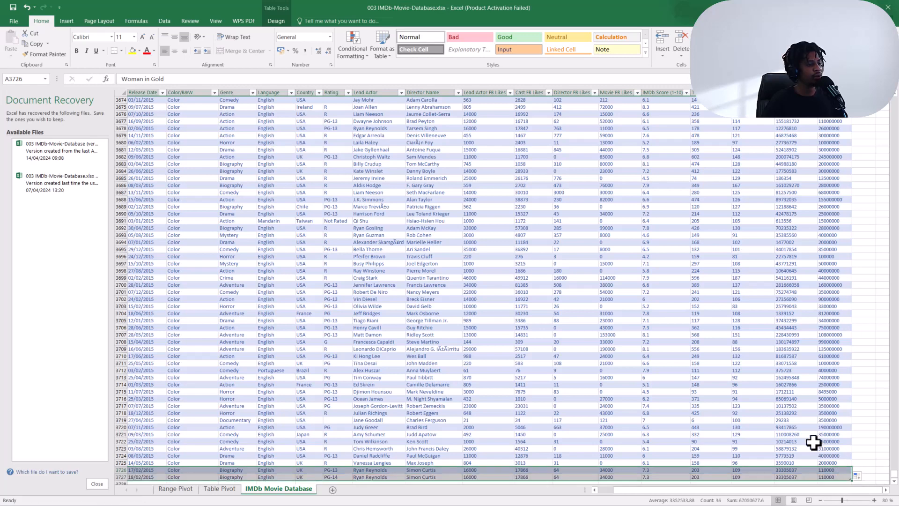
Rename the duplicated movie's title as Woman in Gold 2.
{"action": "scroll", "coordinate": [811, 442], "scroll_direction": "down", "scroll_amount": 3}
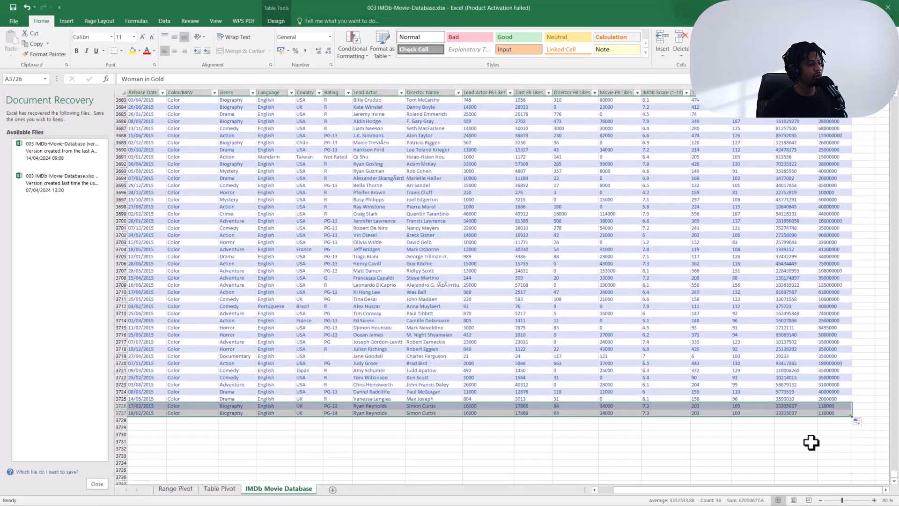
{"action": "left_click", "coordinate": [273, 412]}
{"action": "key", "text": "ctrl+Left"}
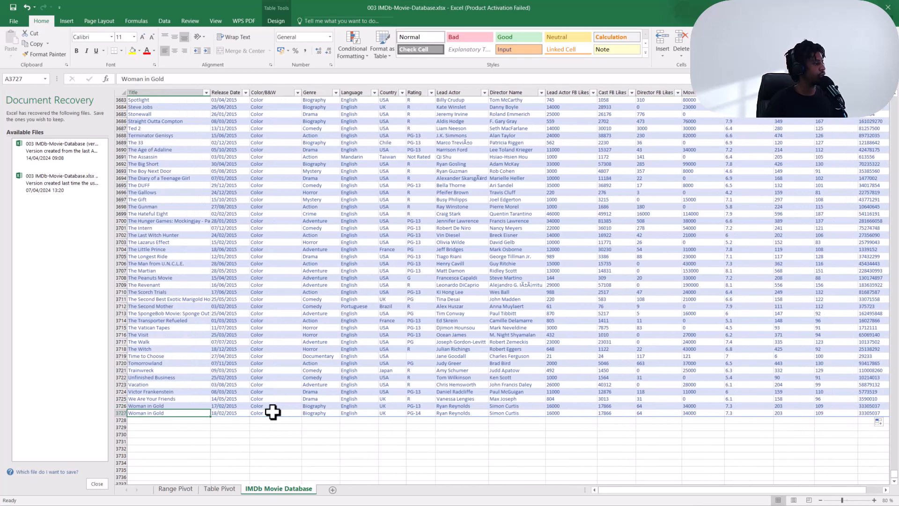
{"action": "double_click", "coordinate": [173, 413]}
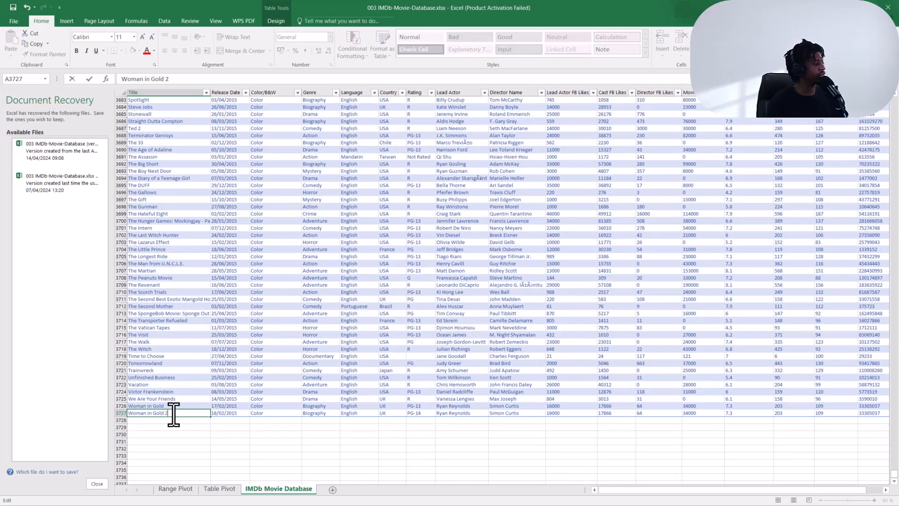
{"action": "key", "text": "Return"}
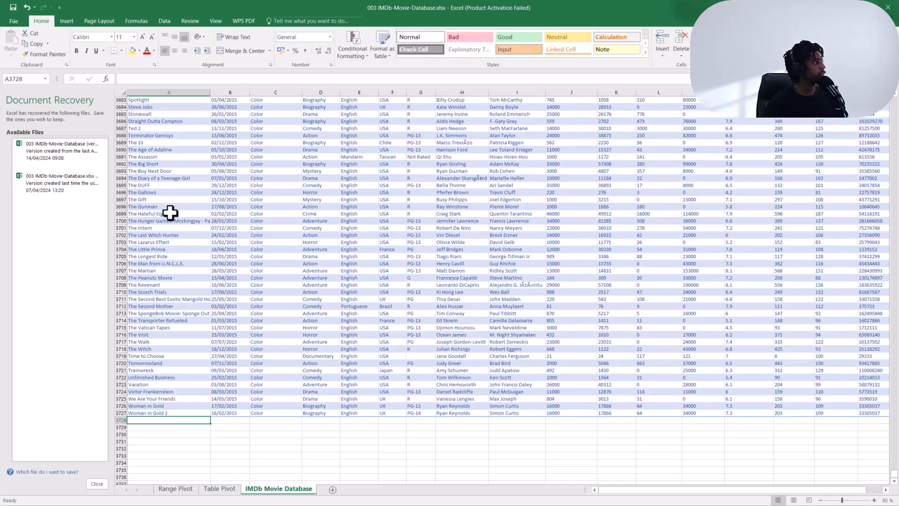
Filter the Range Pivot PivotTable's titles to the search results for "woman in".
{"action": "left_click", "coordinate": [175, 489]}
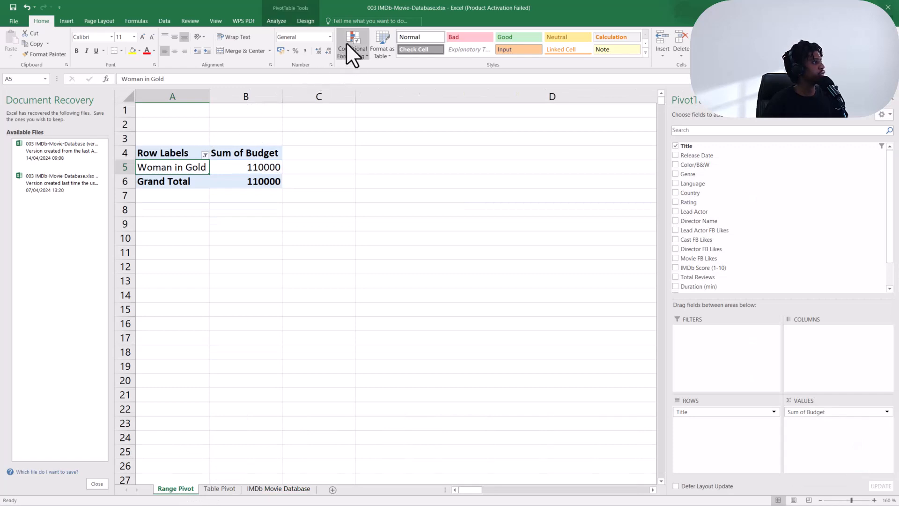
{"action": "left_click", "coordinate": [268, 21]}
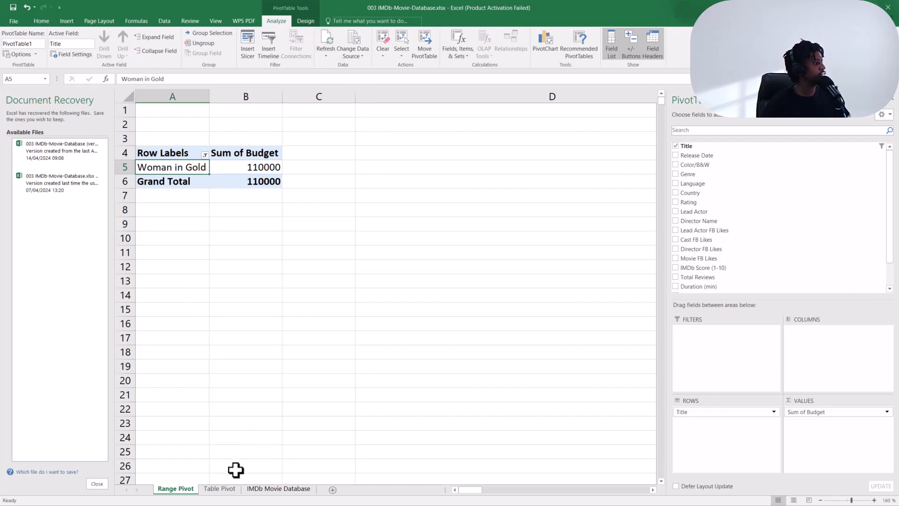
{"action": "left_click", "coordinate": [205, 155]}
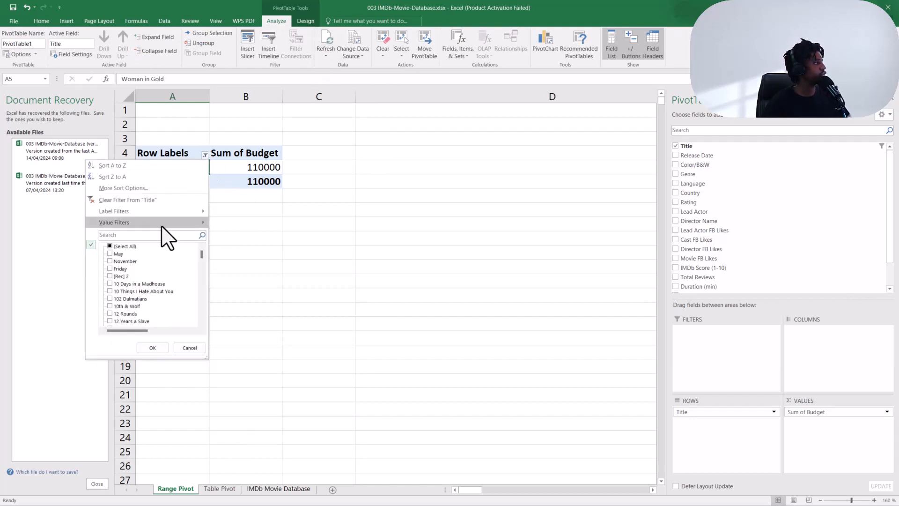
{"action": "left_click", "coordinate": [155, 237]}
{"action": "type", "text": "wo"}
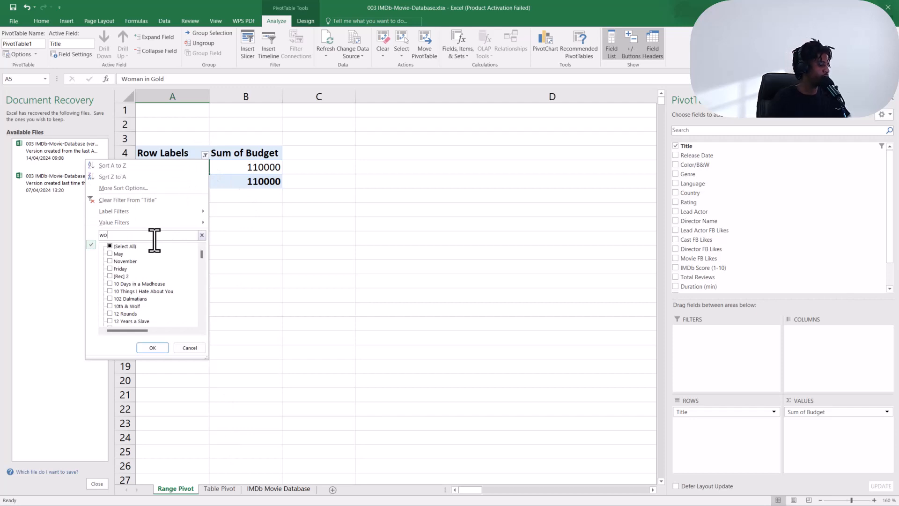
{"action": "type", "text": "man in"}
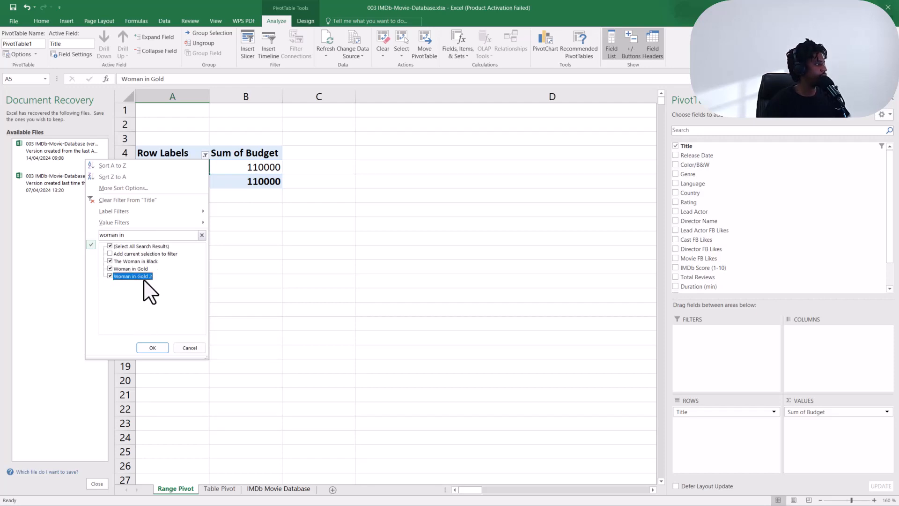
{"action": "left_click", "coordinate": [152, 348]}
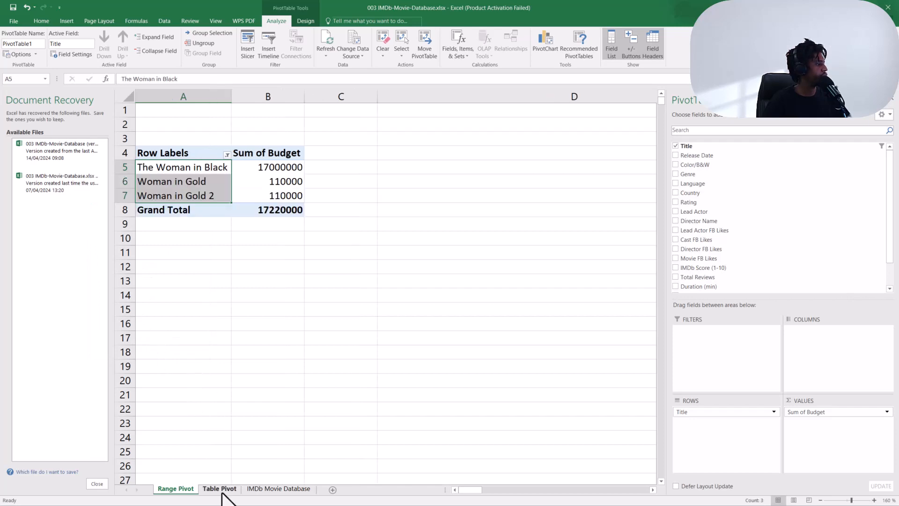
Search the Table Pivot's title filter for "woman in" without applying it.
{"action": "left_click", "coordinate": [219, 488]}
{"action": "left_click", "coordinate": [211, 145]}
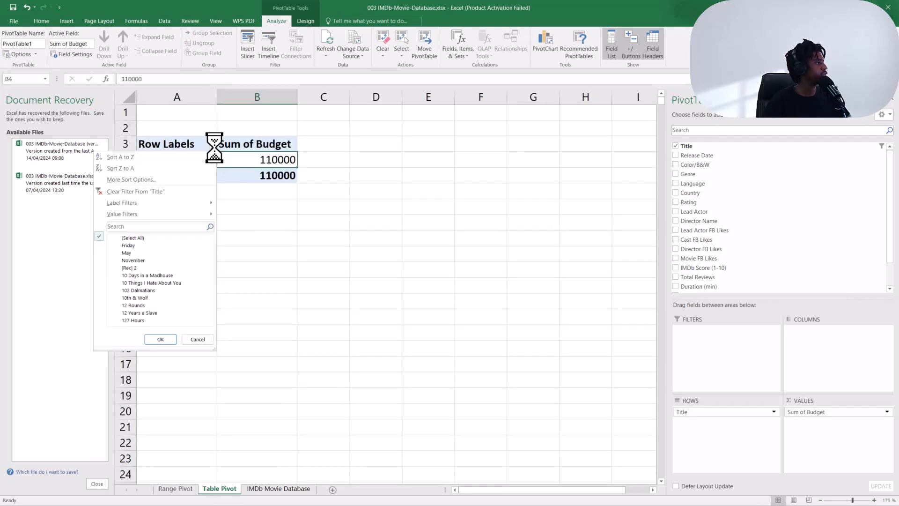
{"action": "left_click", "coordinate": [146, 228]}
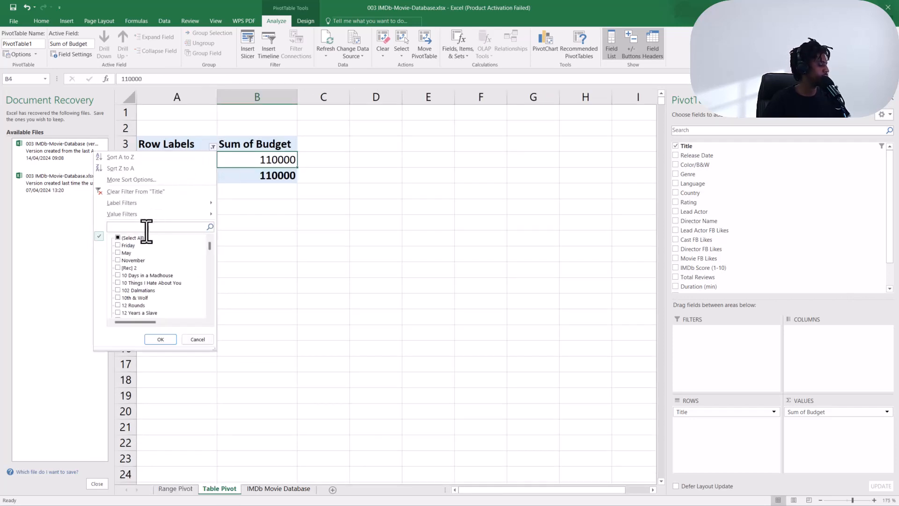
{"action": "type", "text": "W"}
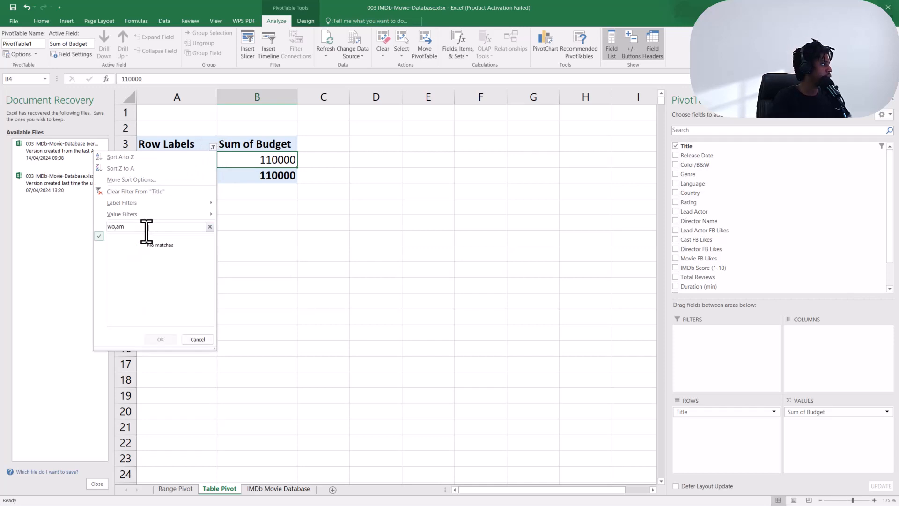
{"action": "type", "text": "oman i"}
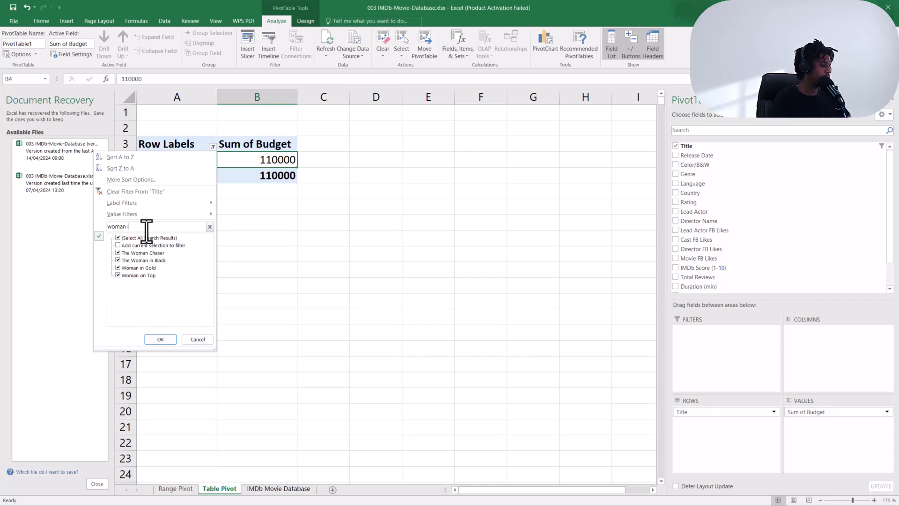
{"action": "type", "text": "n"}
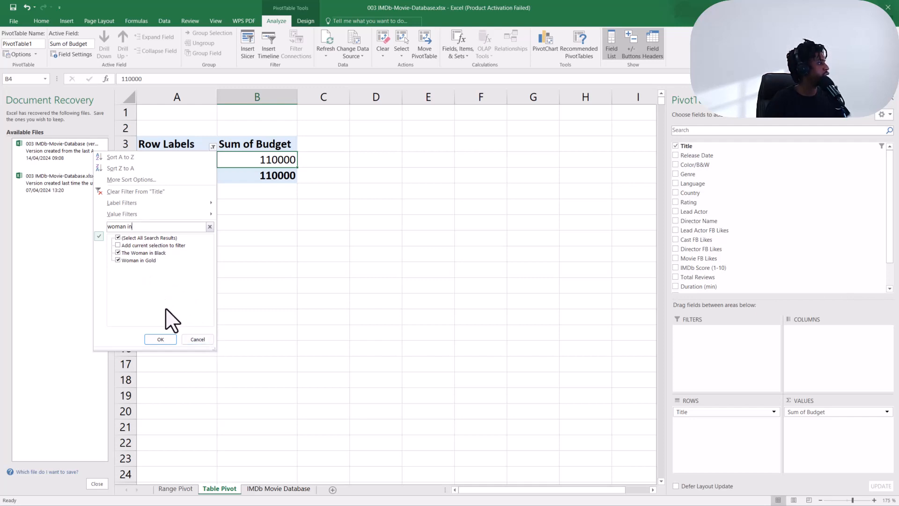
Rename the Range Pivot sheet tab as tTable Pivot.
{"action": "left_click", "coordinate": [174, 488]}
{"action": "left_click", "coordinate": [174, 489]}
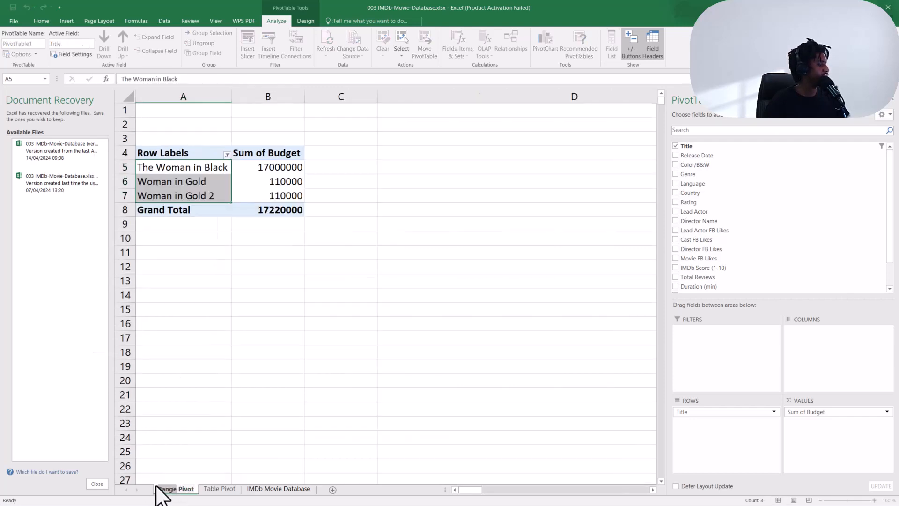
{"action": "key", "text": "BackSpace"}
{"action": "type", "text": "ST"}
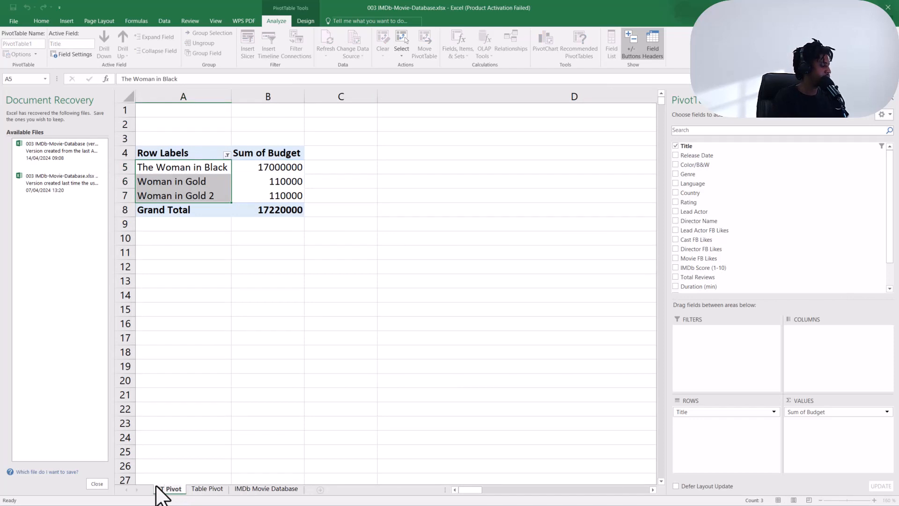
{"action": "type", "text": "able"}
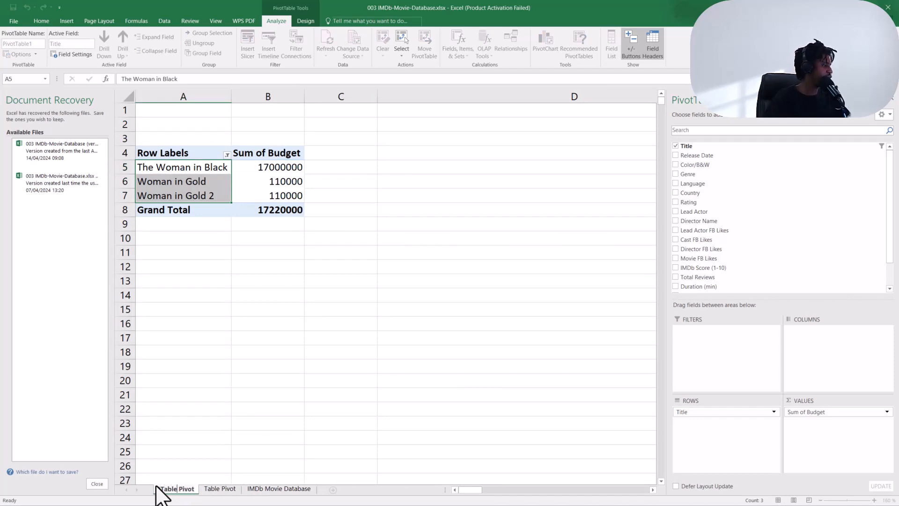
{"action": "key", "text": "Return"}
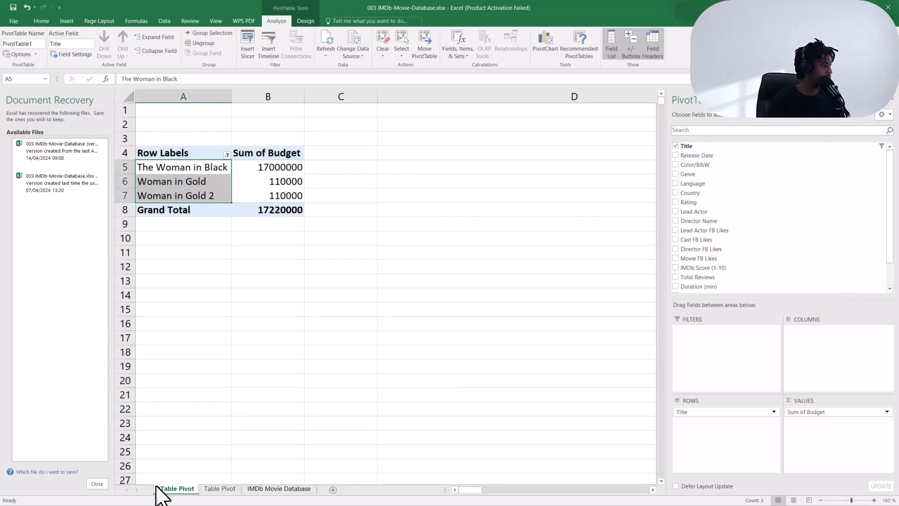
Rename the Table Pivot sheet tab as Range Pivot.
{"action": "double_click", "coordinate": [216, 488]}
{"action": "left_click_drag", "start_coordinate": [220, 491], "coordinate": [205, 490]}
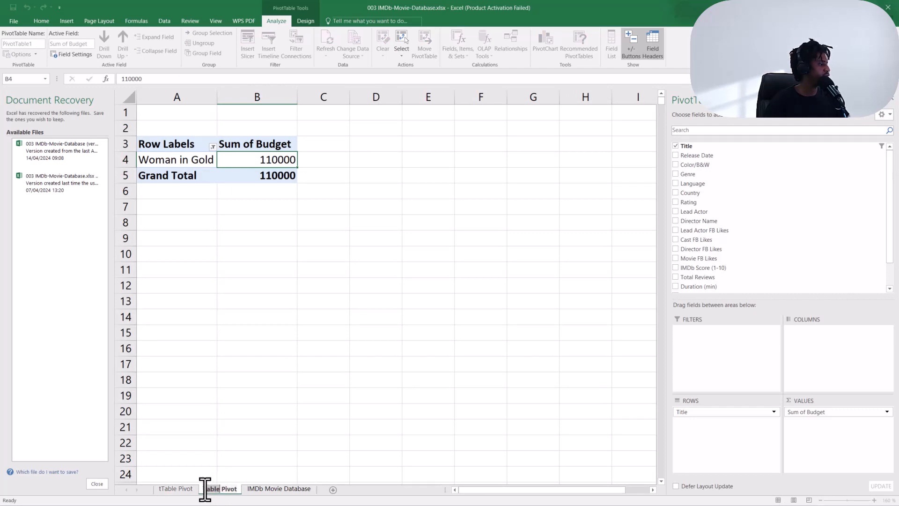
{"action": "type", "text": "Range"}
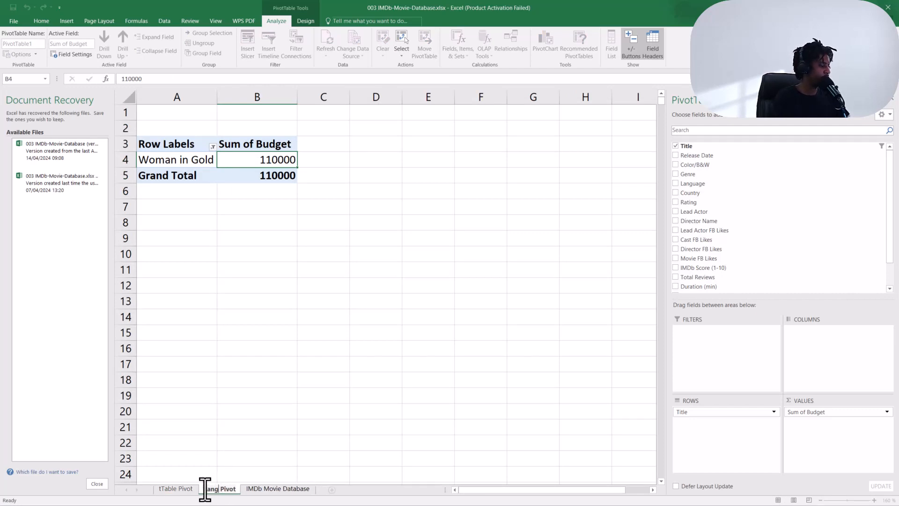
{"action": "key", "text": "Return"}
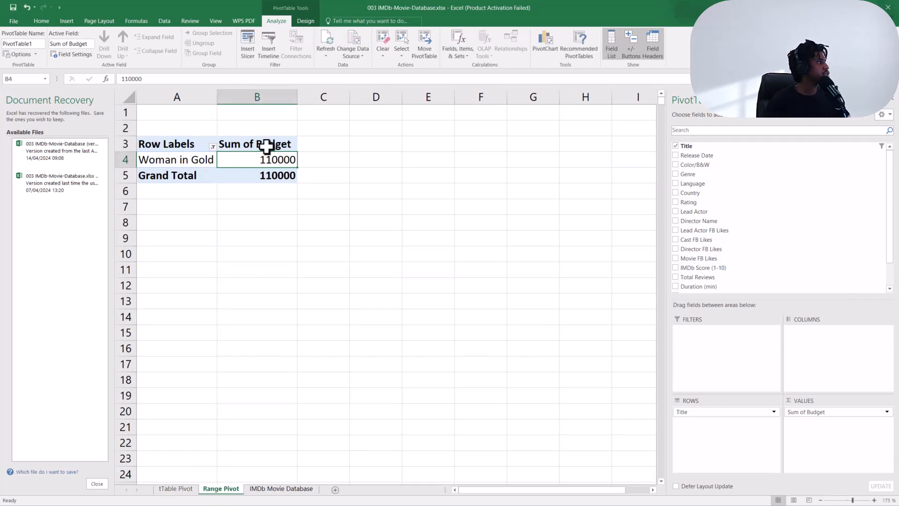
Filter the Range Pivot PivotTable's titles to show only Woman in Gold 2.
{"action": "left_click", "coordinate": [213, 146]}
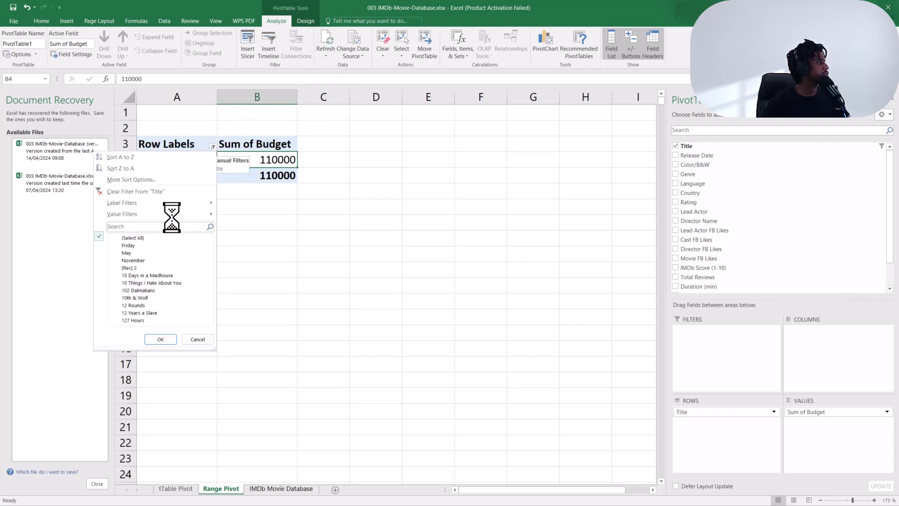
{"action": "type", "text": "woman"}
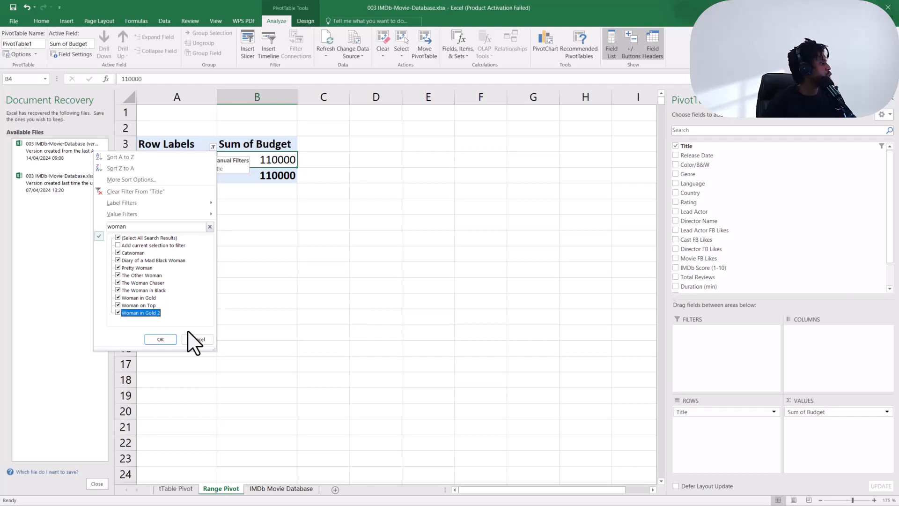
{"action": "left_click", "coordinate": [169, 338]}
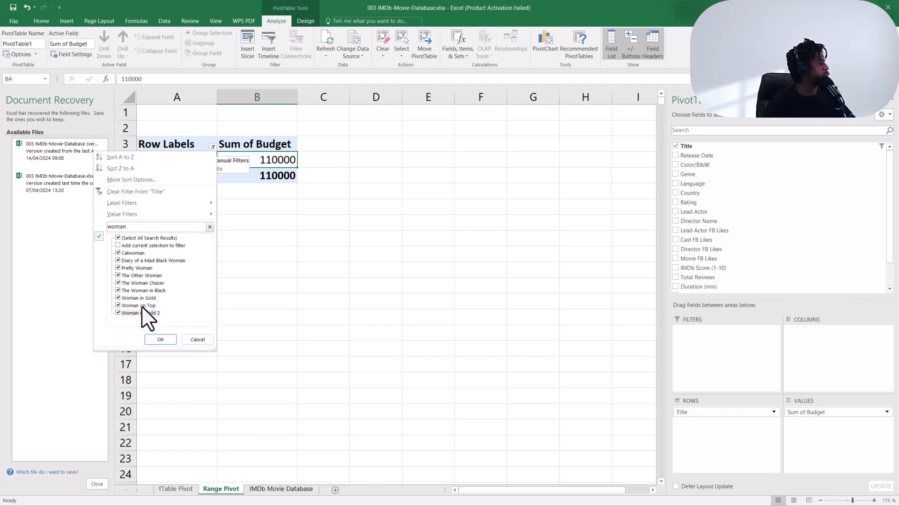
{"action": "left_click", "coordinate": [118, 238]}
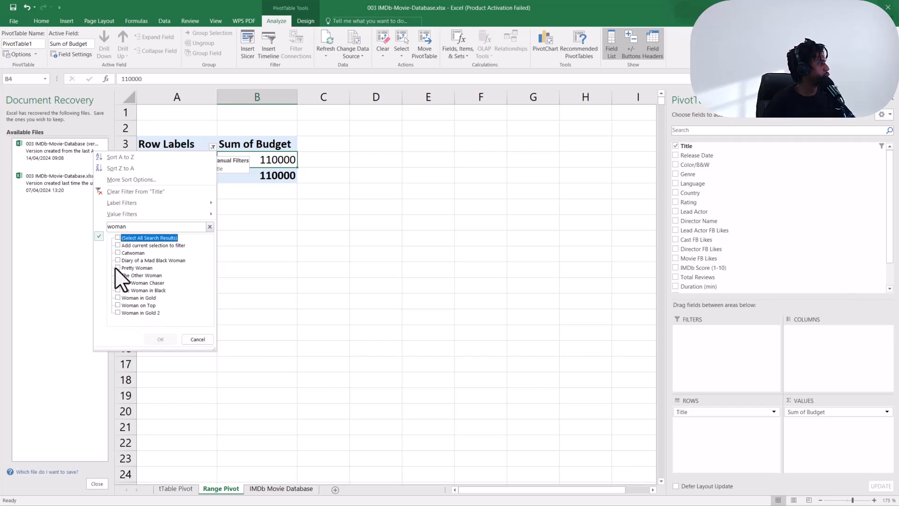
{"action": "left_click", "coordinate": [118, 313]}
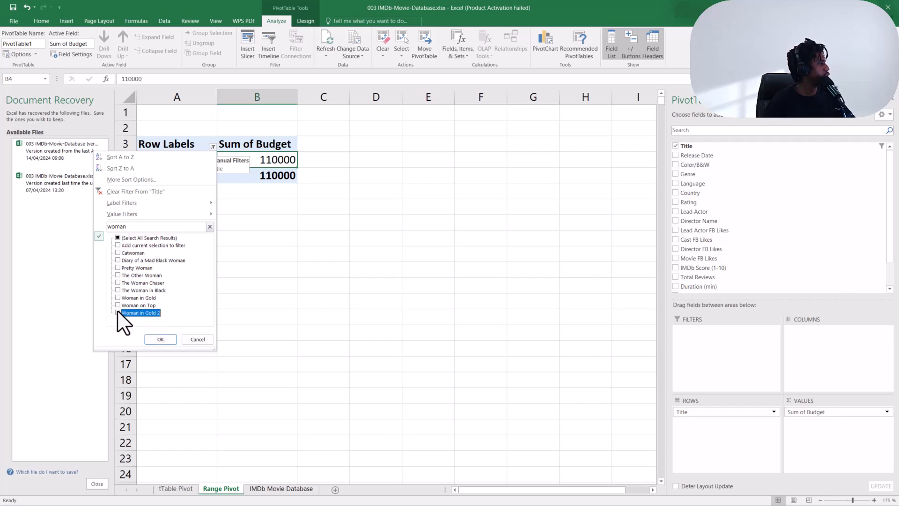
{"action": "left_click", "coordinate": [161, 339]}
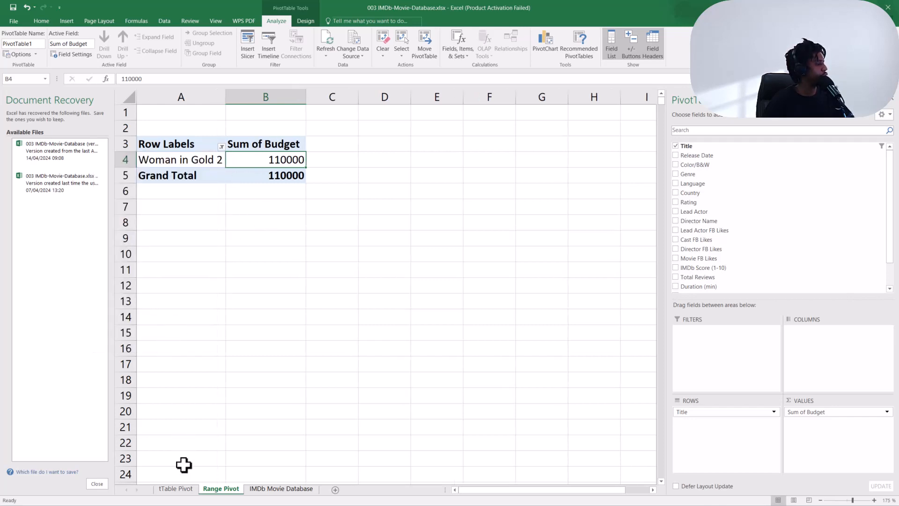
Remove the stray t so the tTable Pivot sheet is named Table Pivot.
{"action": "left_click", "coordinate": [181, 490]}
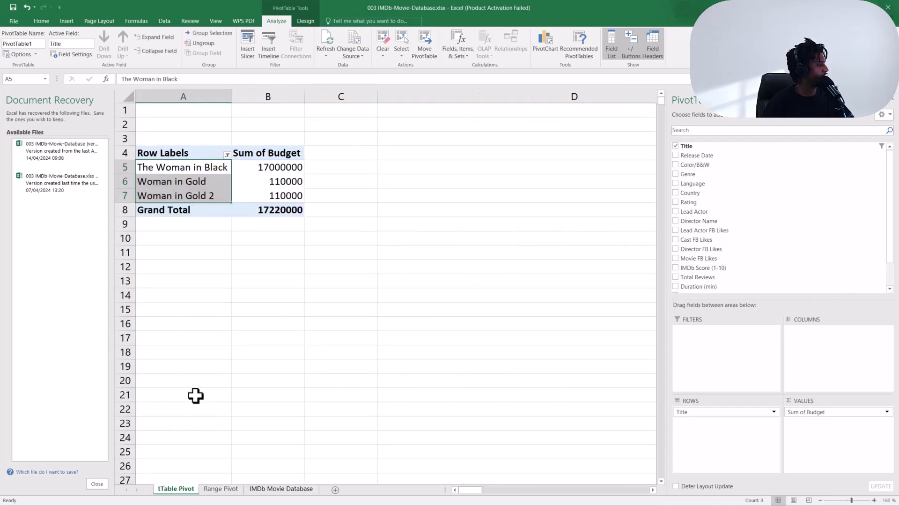
{"action": "double_click", "coordinate": [166, 489]}
{"action": "left_click", "coordinate": [161, 489]}
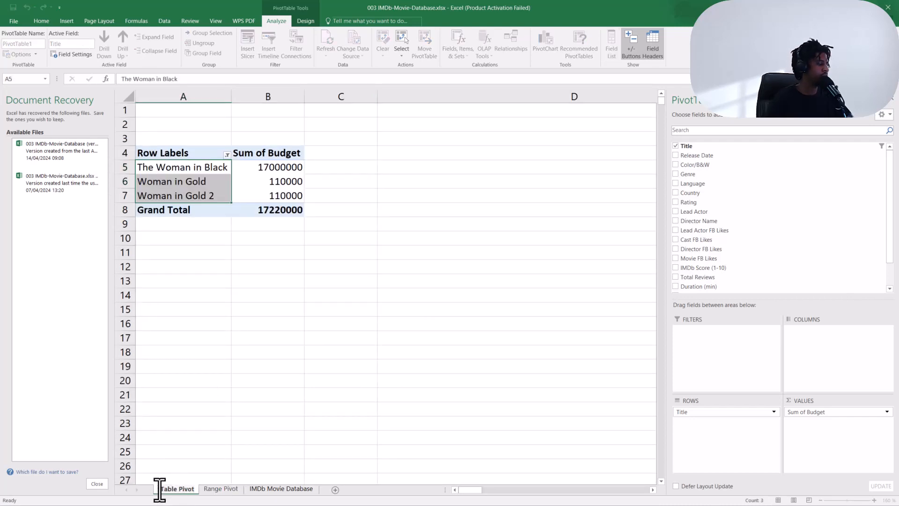
{"action": "key", "text": "BackSpace"}
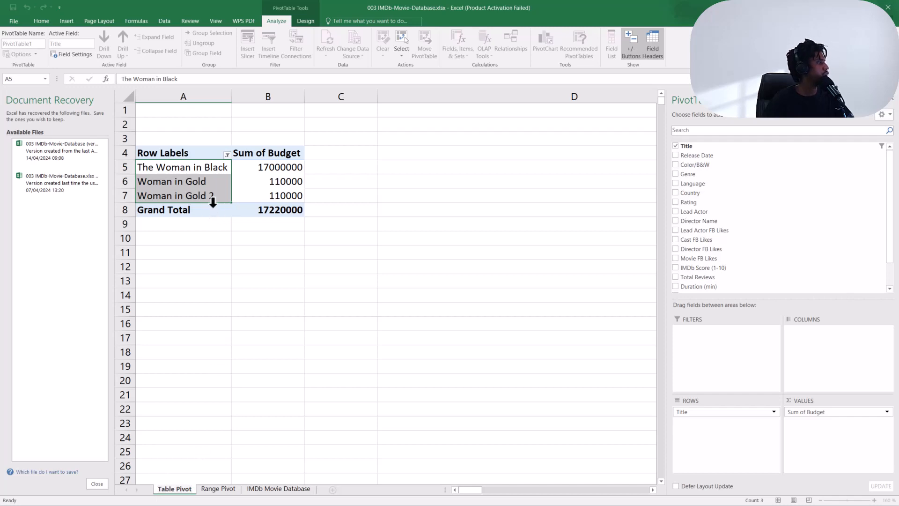
{"action": "key", "text": "Return"}
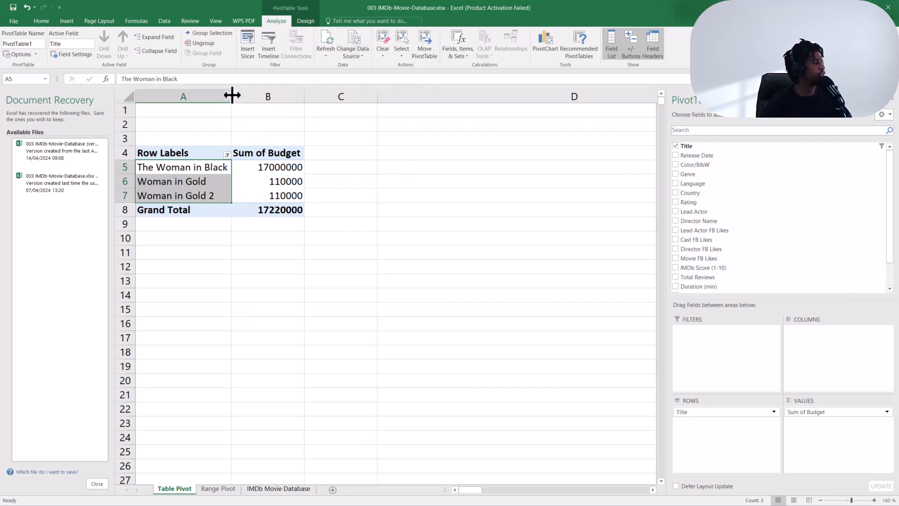
Widen column A on the Table Pivot sheet to fit the titles.
{"action": "left_click_drag", "start_coordinate": [232, 95], "coordinate": [245, 95]}
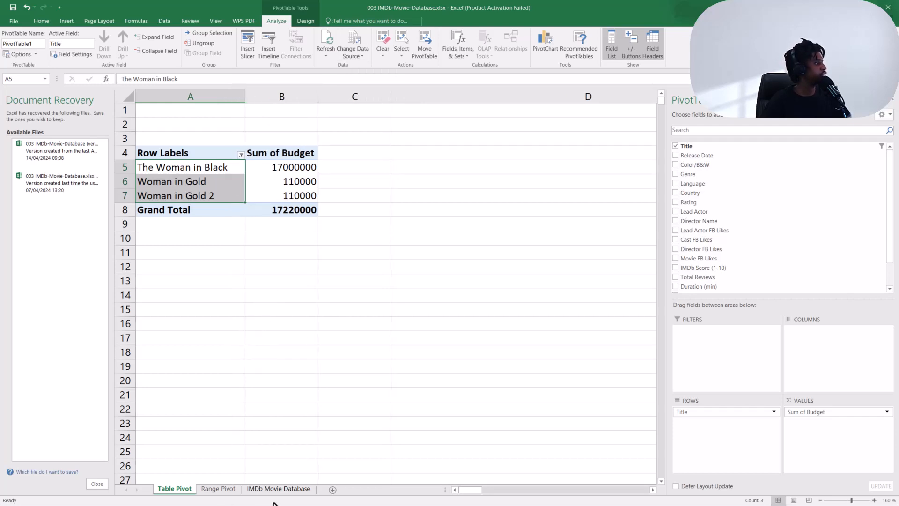
{"action": "left_click", "coordinate": [280, 489]}
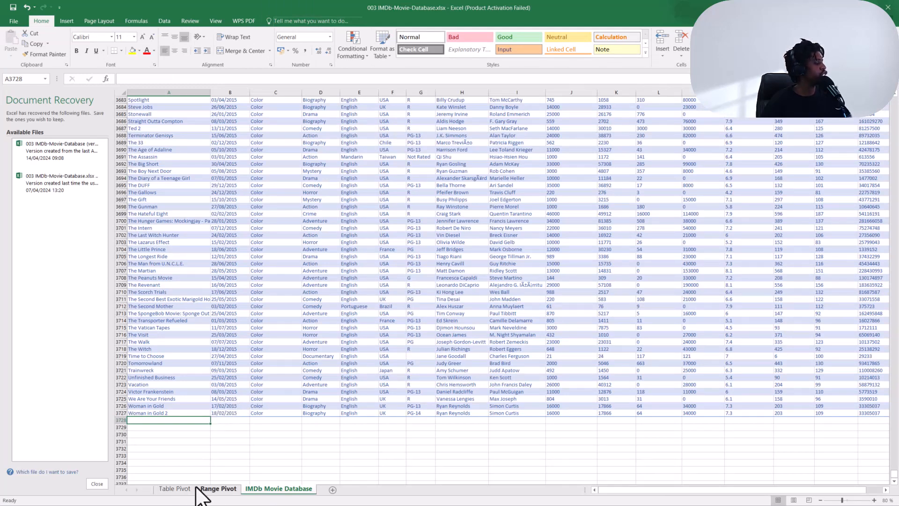
{"action": "left_click", "coordinate": [177, 489]}
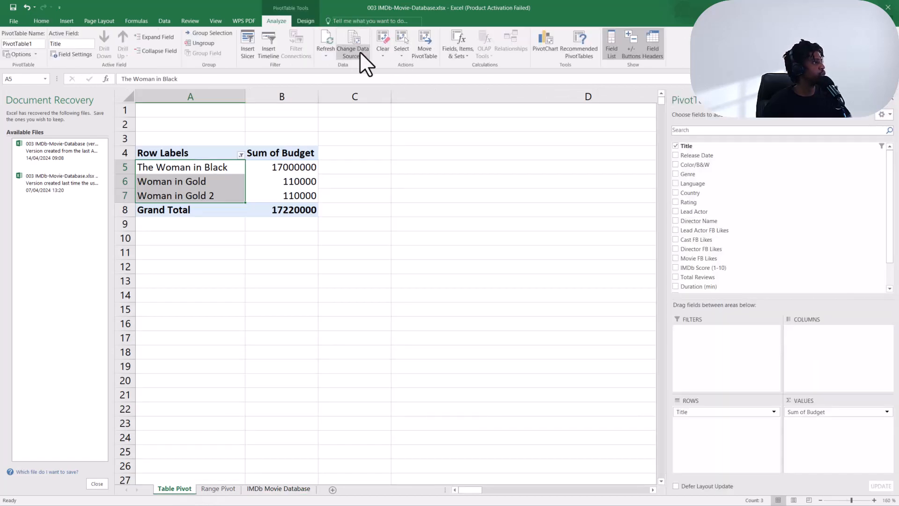
Open the Table Pivot's Change Data Source dialog to inspect its source range, then cancel it.
{"action": "left_click", "coordinate": [359, 51]}
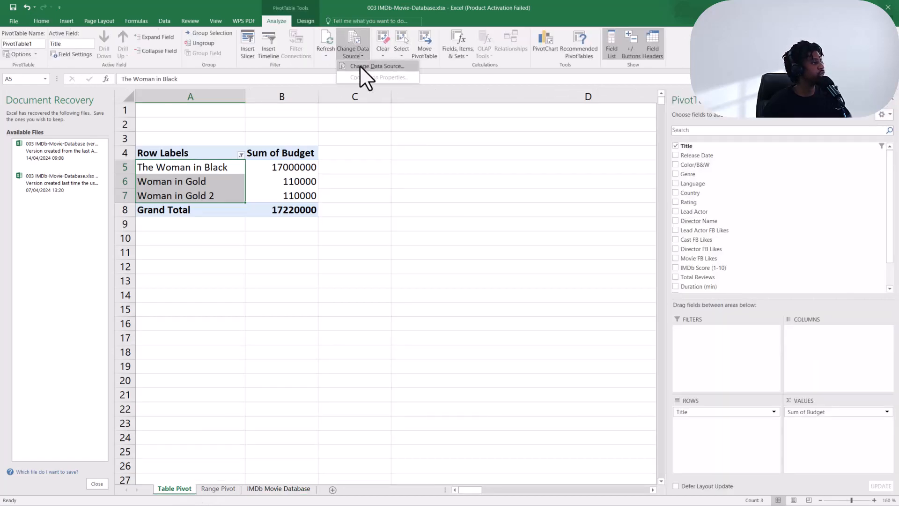
{"action": "left_click", "coordinate": [359, 65]}
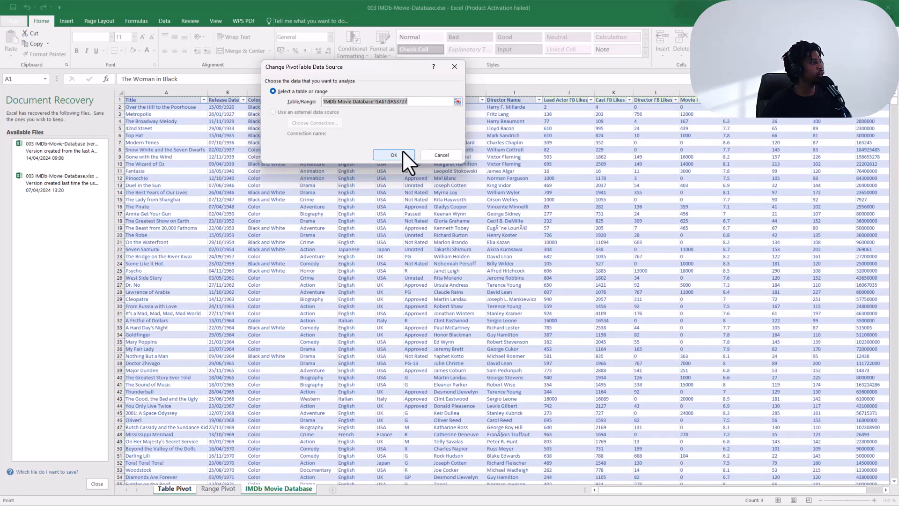
{"action": "left_click", "coordinate": [444, 156]}
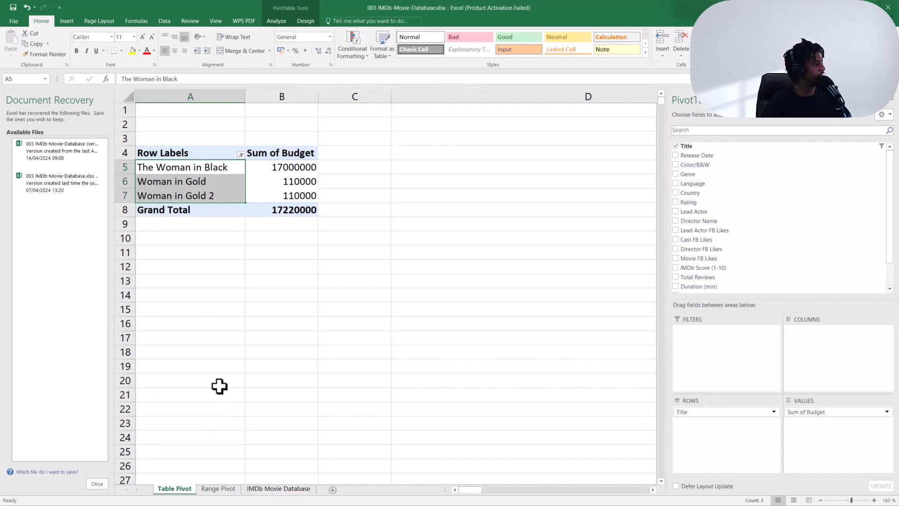
{"action": "left_click", "coordinate": [218, 488]}
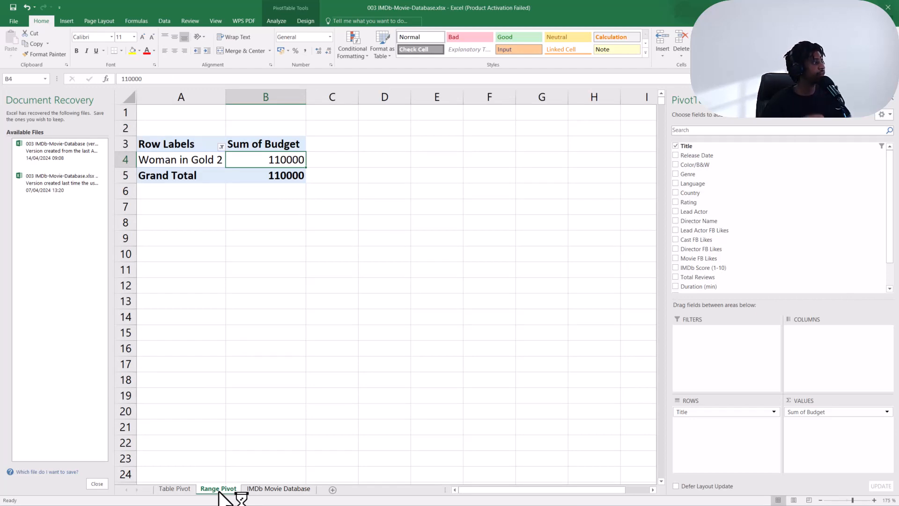
Clear the last data row, Woman in Gold 2, across all columns of the IMDb Movie Database table.
{"action": "left_click", "coordinate": [254, 489]}
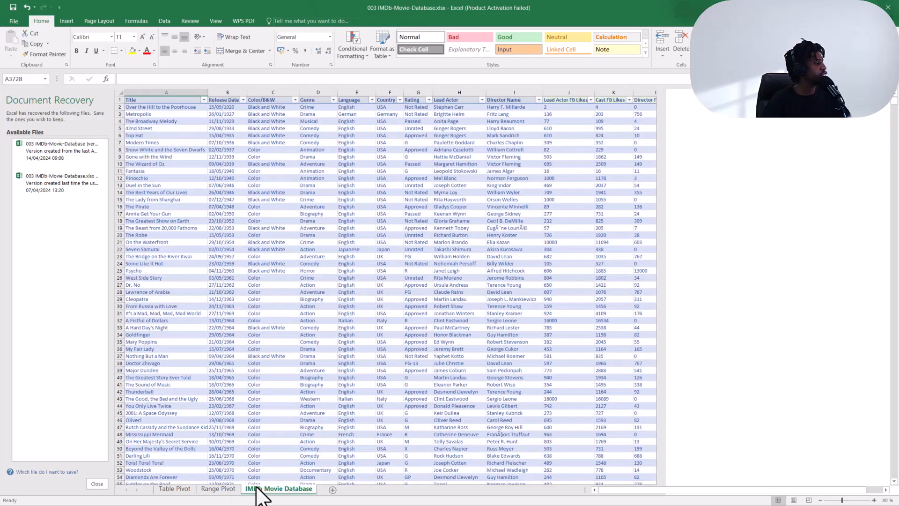
{"action": "scroll", "coordinate": [196, 449], "scroll_direction": "down", "scroll_amount": 8}
{"action": "scroll", "coordinate": [196, 449], "scroll_direction": "down", "scroll_amount": 20}
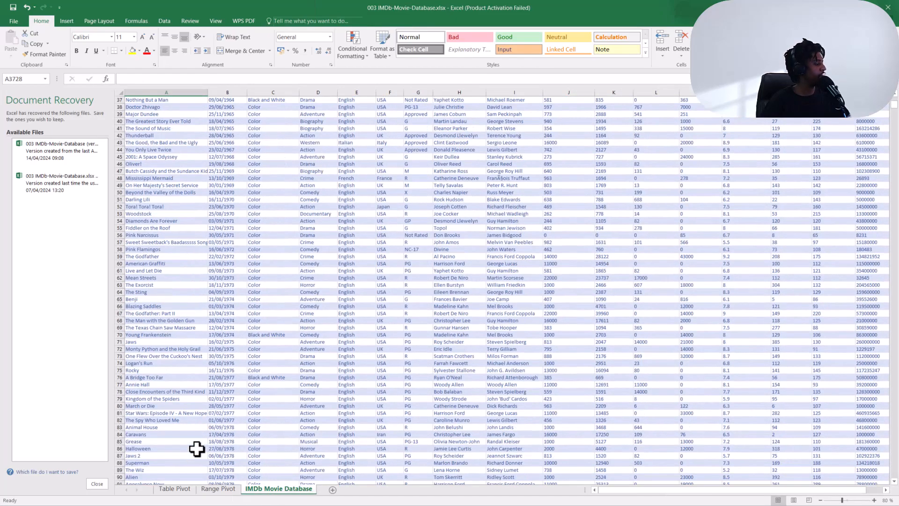
{"action": "scroll", "coordinate": [308, 441], "scroll_direction": "down", "scroll_amount": 5}
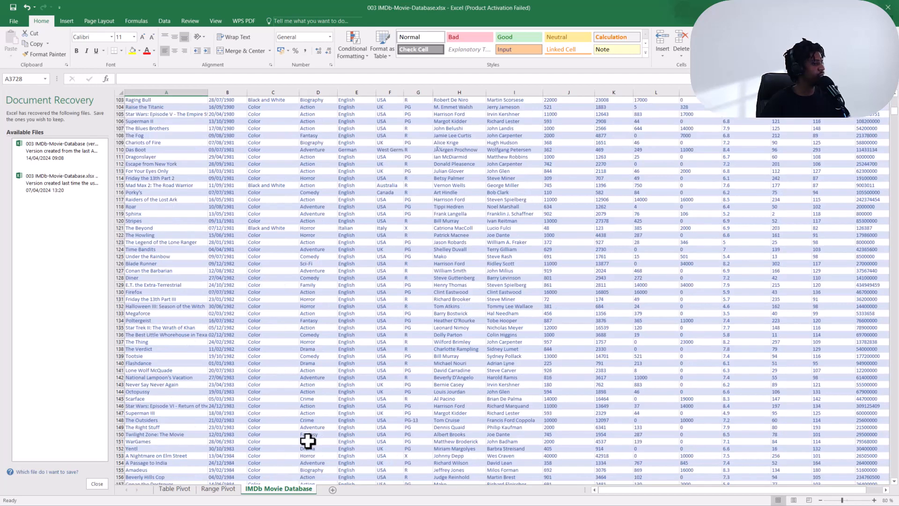
{"action": "left_click", "coordinate": [308, 441]}
{"action": "left_click", "coordinate": [139, 443]}
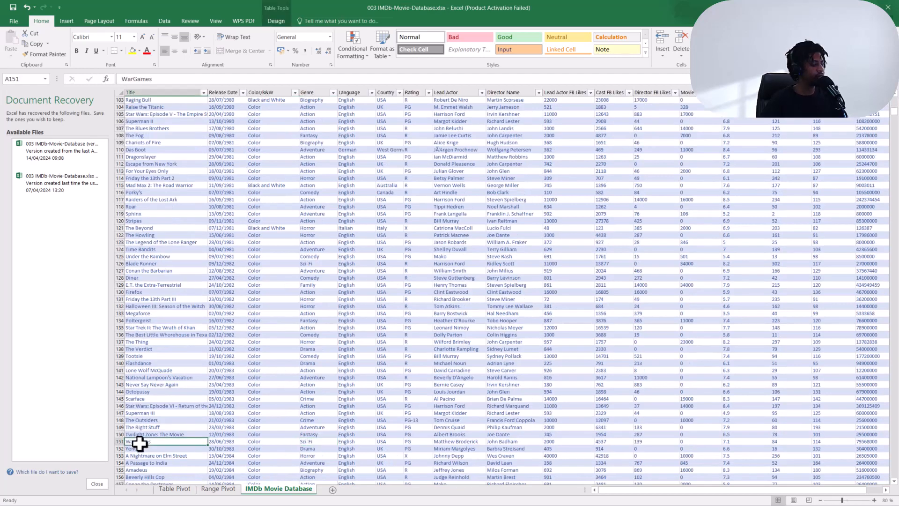
{"action": "key", "text": "ctrl+Down"}
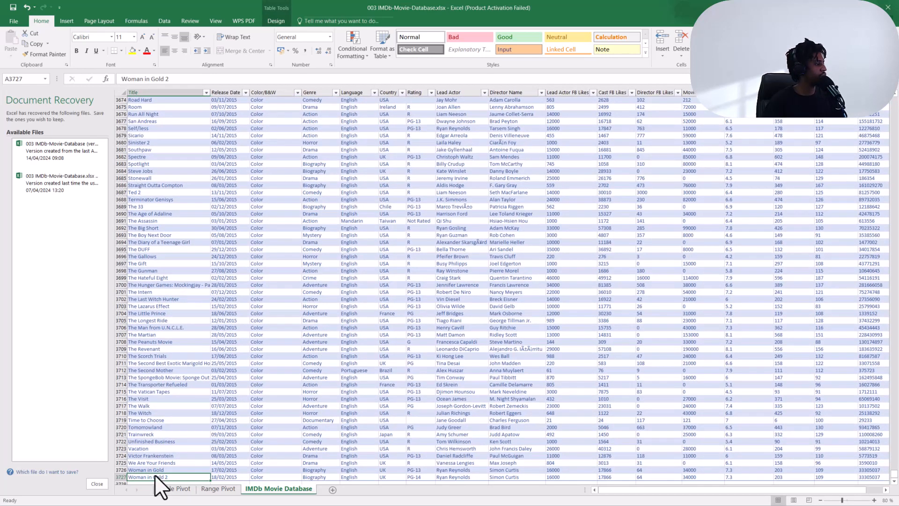
{"action": "key", "text": "ctrl+shift+Right"}
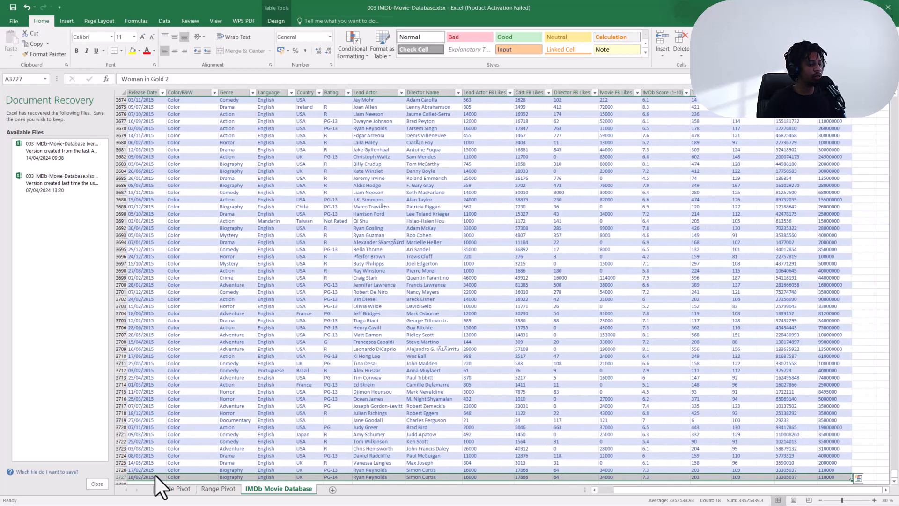
{"action": "key", "text": "Delete"}
Refresh the PivotTable on the Table Pivot sheet.
{"action": "left_click", "coordinate": [220, 489]}
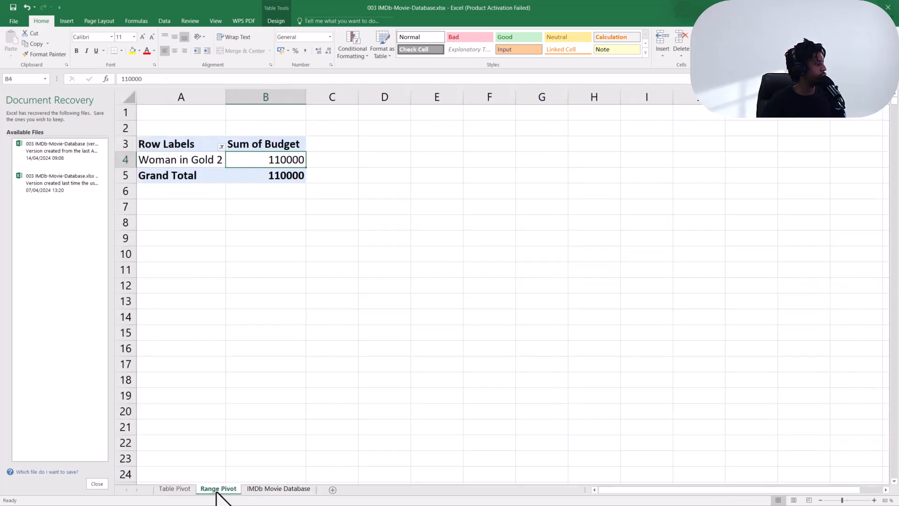
{"action": "left_click", "coordinate": [178, 489]}
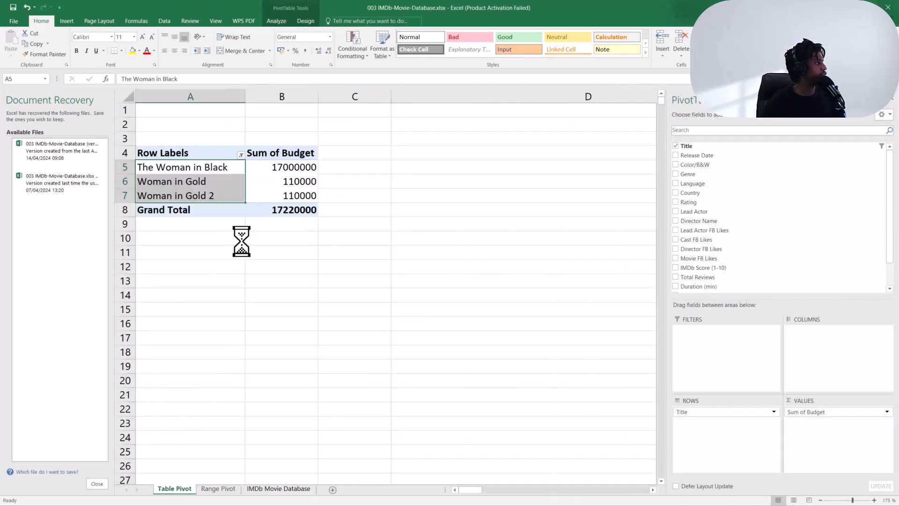
{"action": "left_click", "coordinate": [272, 22]}
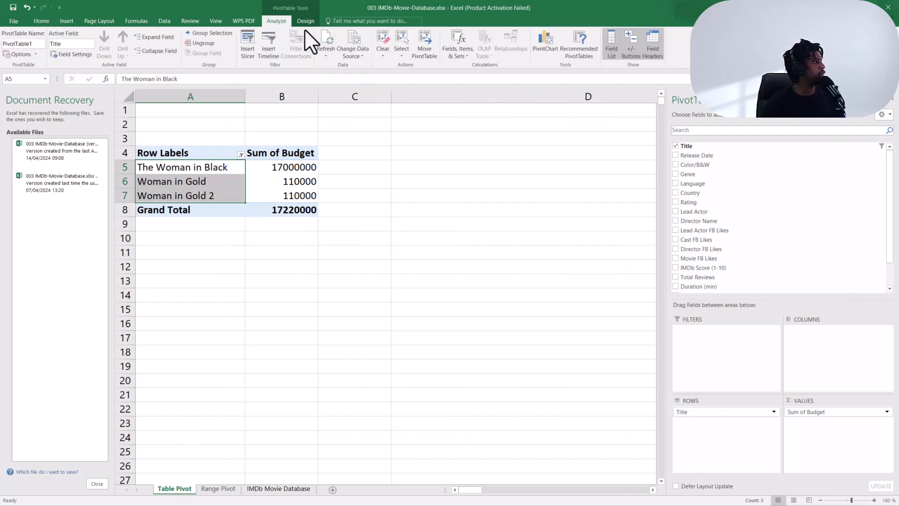
{"action": "left_click", "coordinate": [332, 41]}
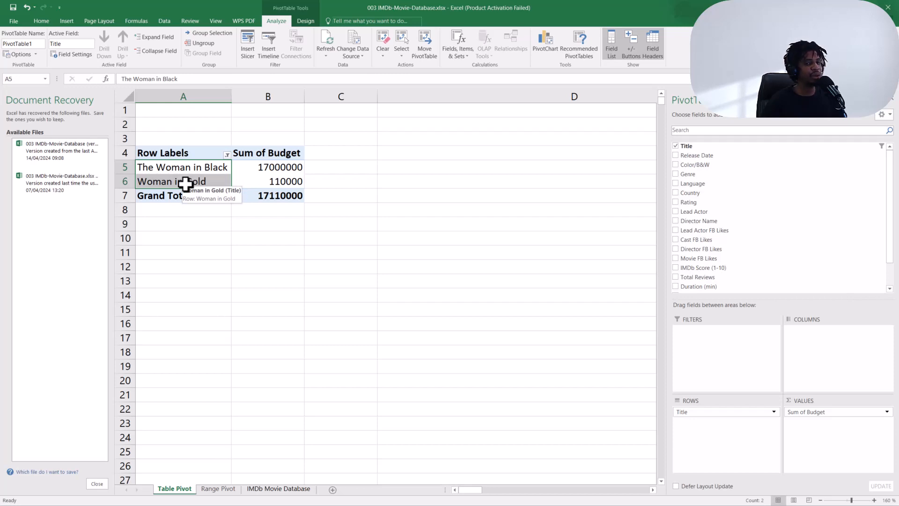
Refresh the PivotTable on the Range Pivot sheet.
{"action": "left_click", "coordinate": [219, 488]}
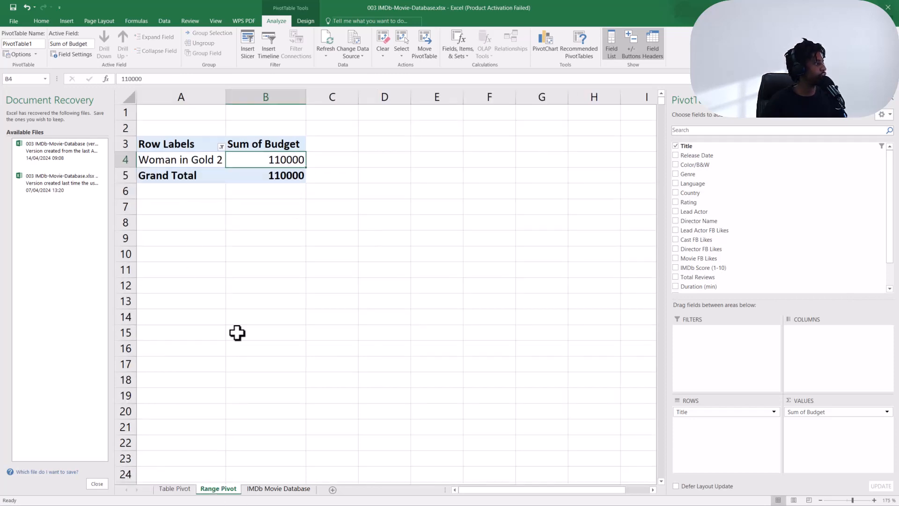
{"action": "left_click", "coordinate": [325, 40]}
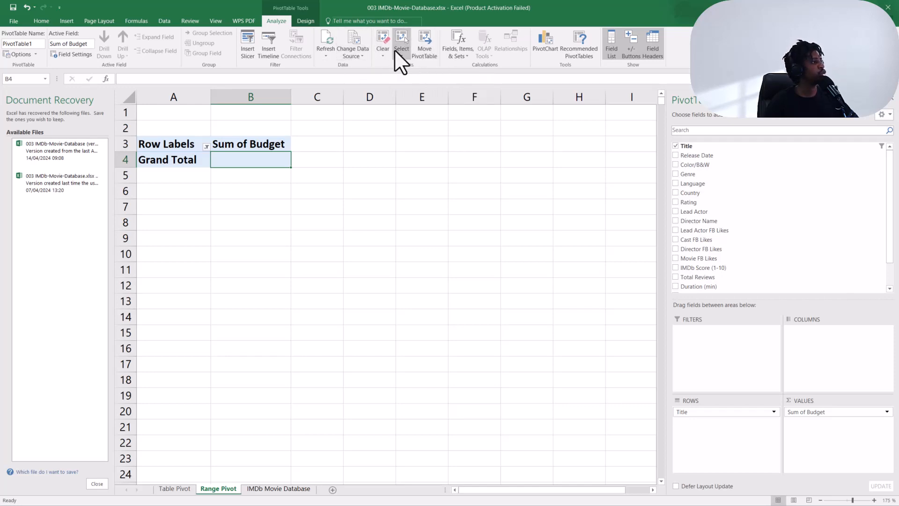
{"action": "left_click", "coordinate": [309, 21]}
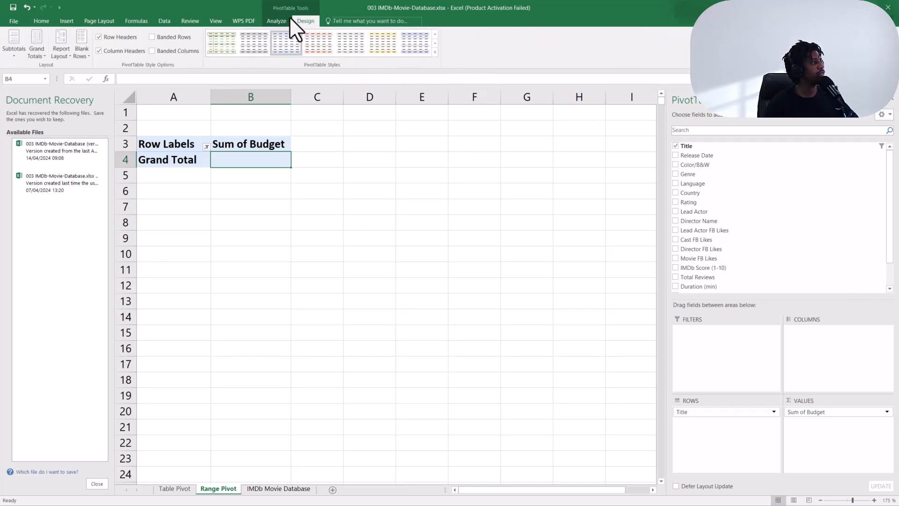
{"action": "left_click", "coordinate": [279, 20]}
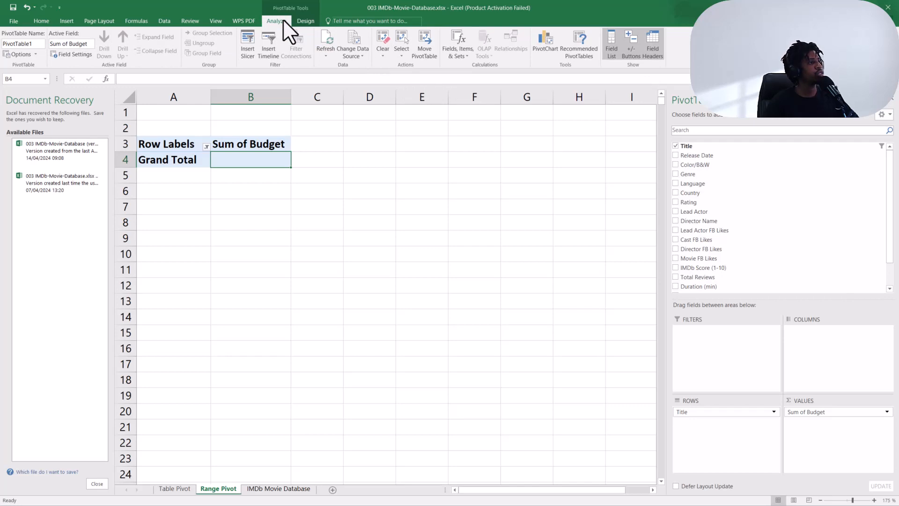